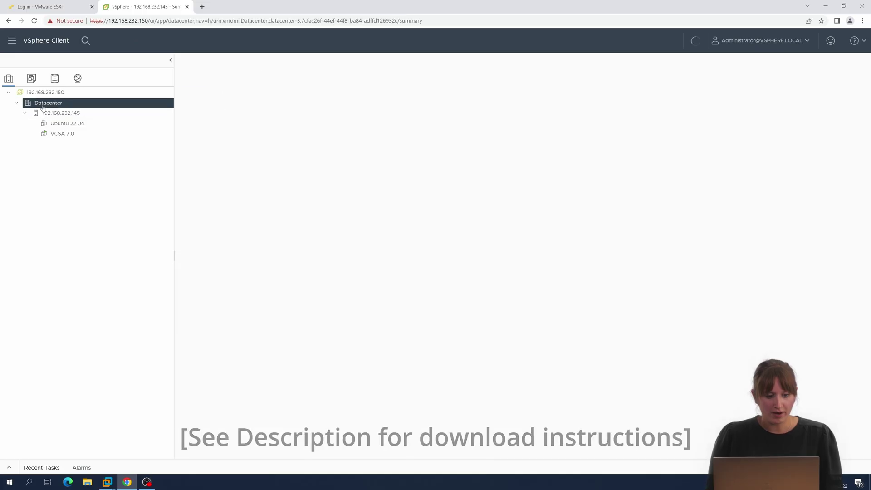
# Start an OVF deployment on Datacenter from the local file Osirium_PAM_Server_v8.1.2.ova.
pyautogui.rightClick(44, 104)
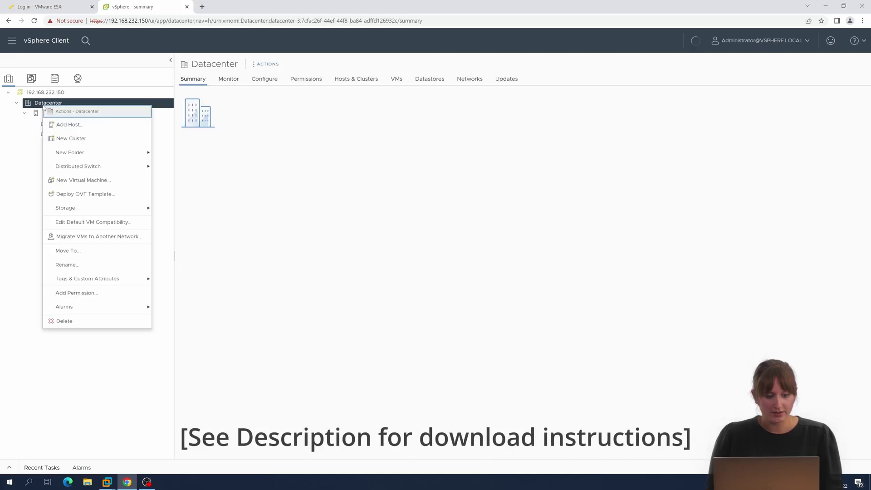
pyautogui.click(79, 194)
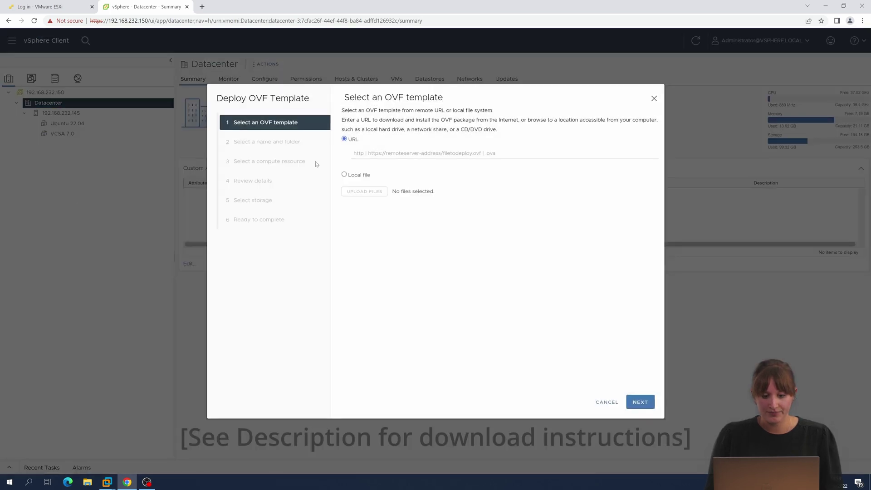
pyautogui.click(344, 174)
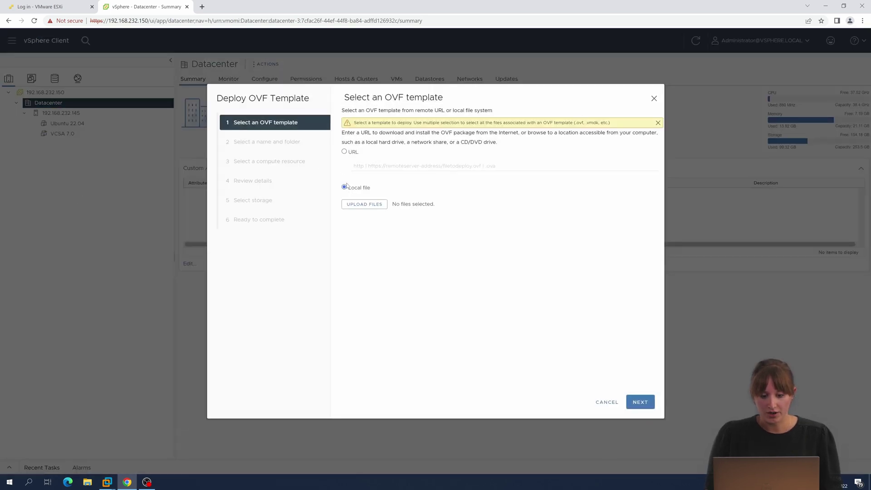
pyautogui.click(357, 205)
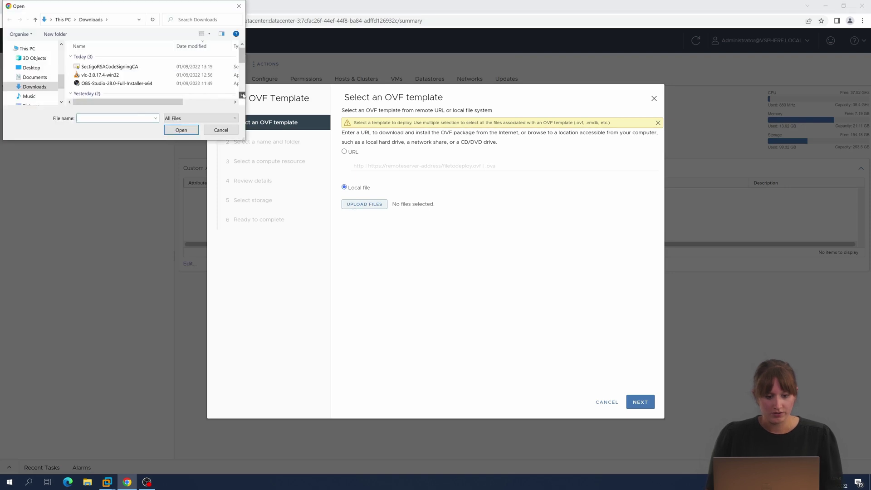
pyautogui.scroll(-1, 242, 96)
pyautogui.click(113, 84)
pyautogui.click(181, 129)
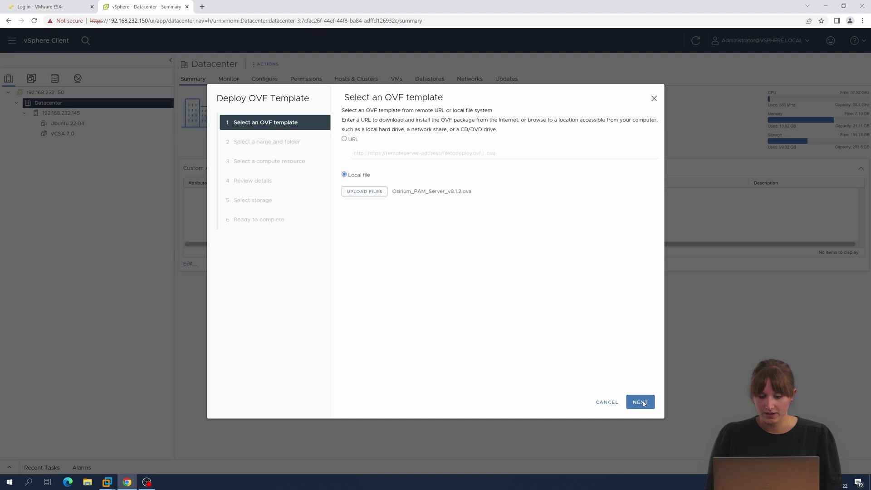
# Keep the default VM name, Datacenter location and host 192.168.232.145, and accept the licence agreements.
pyautogui.click(640, 401)
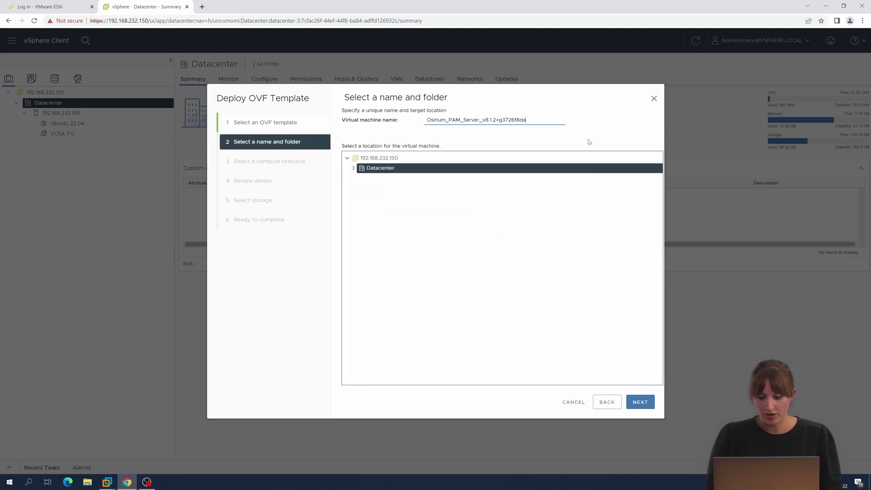
pyautogui.click(640, 402)
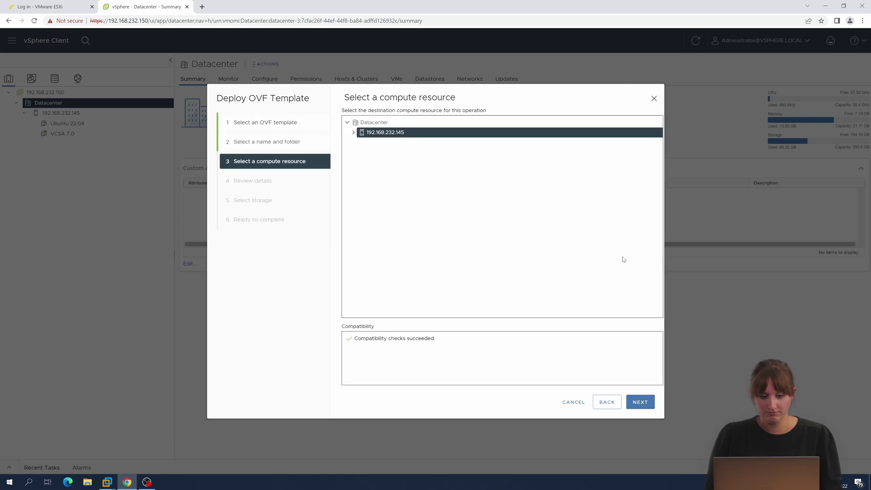
pyautogui.click(641, 402)
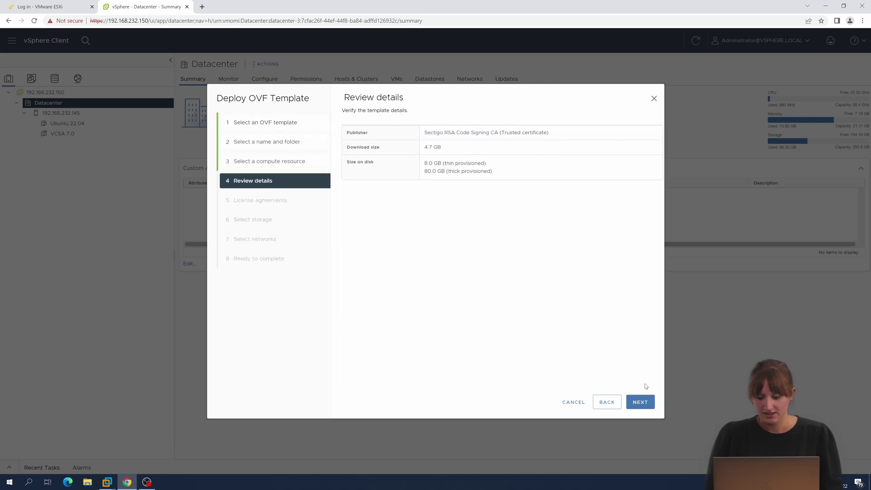
pyautogui.click(644, 401)
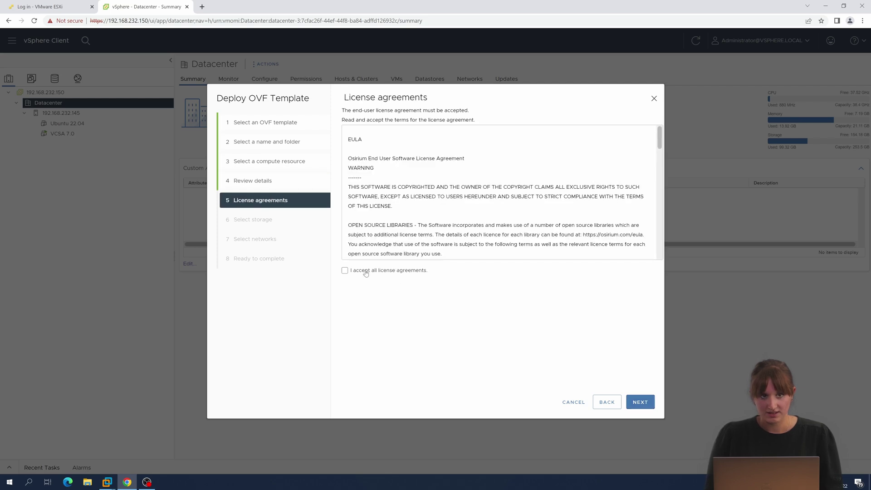
pyautogui.click(365, 271)
pyautogui.click(641, 402)
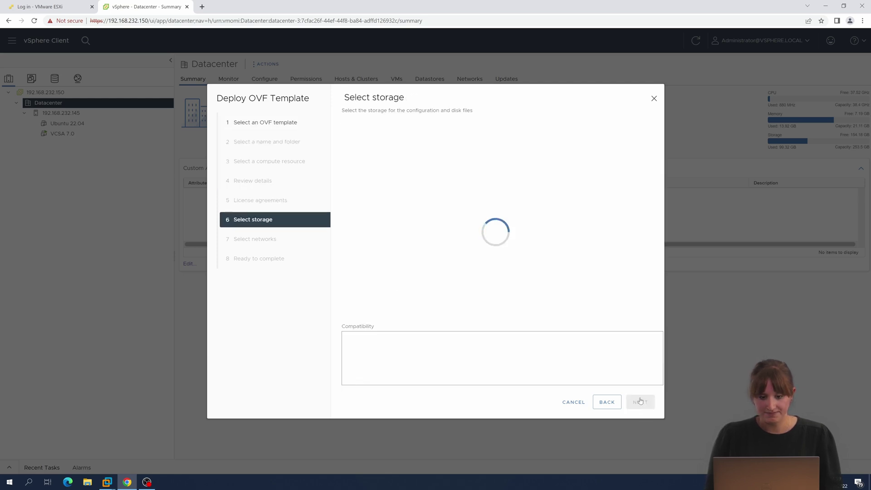
# Use Thin Provision on datastore1, keep VM Network, and finish the deployment.
pyautogui.click(461, 129)
pyautogui.click(449, 145)
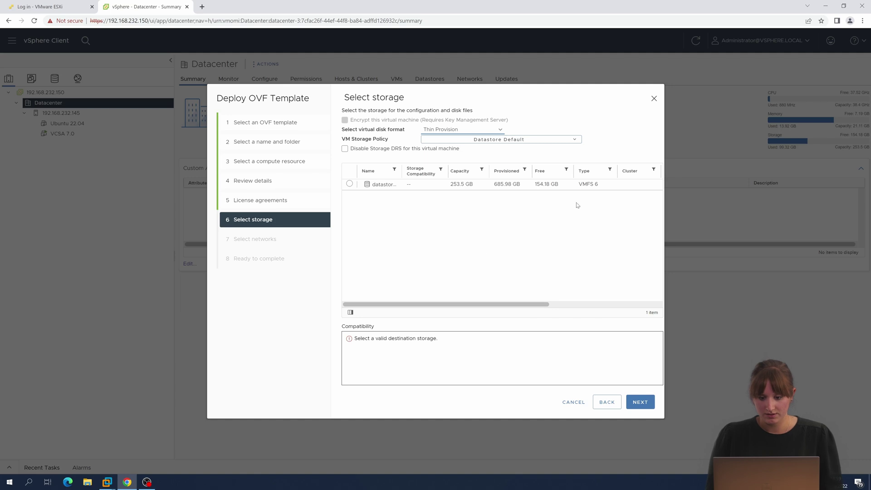
pyautogui.click(589, 184)
pyautogui.click(640, 402)
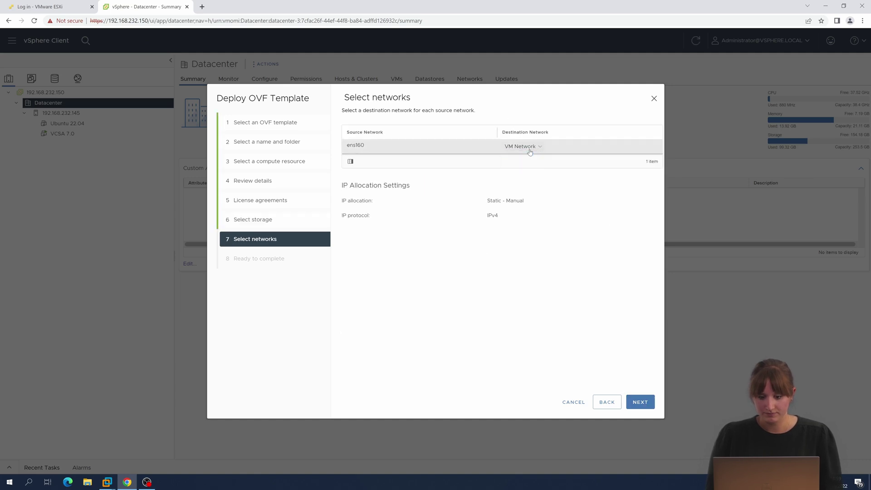
pyautogui.click(644, 402)
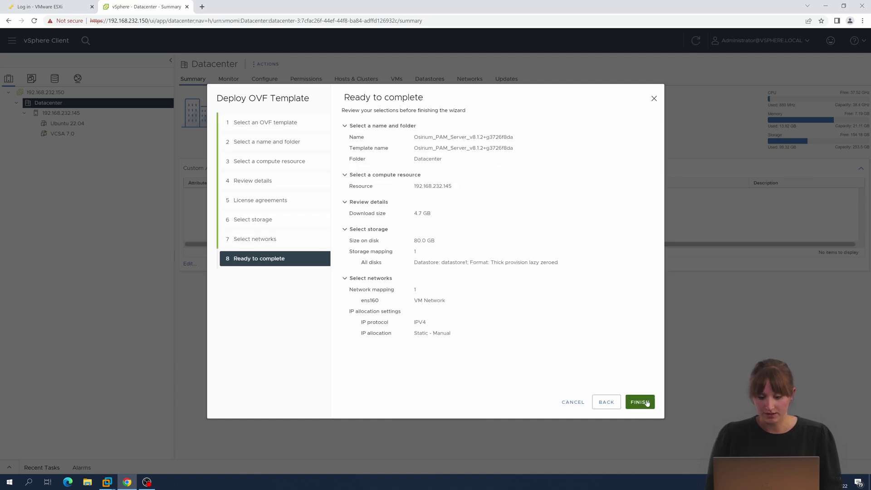
pyautogui.click(646, 402)
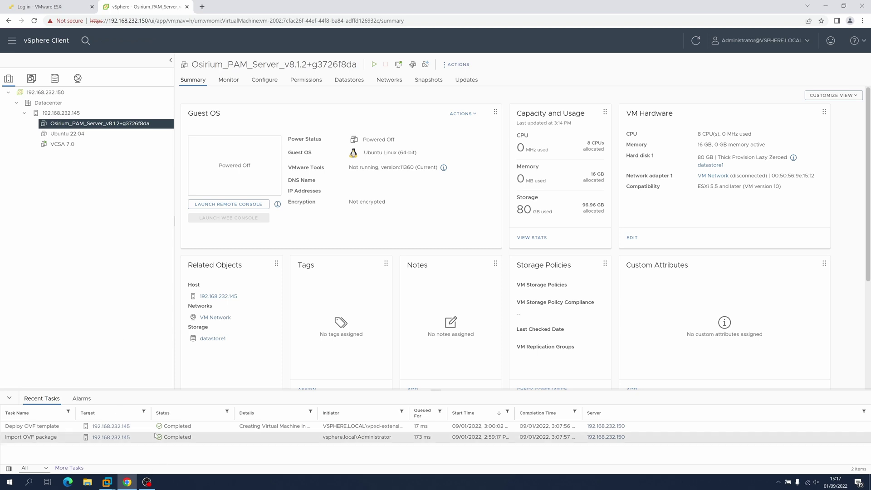
# Power on the Osirium_PAM_Server_v8.1.2+g3726f8da virtual machine.
pyautogui.click(374, 64)
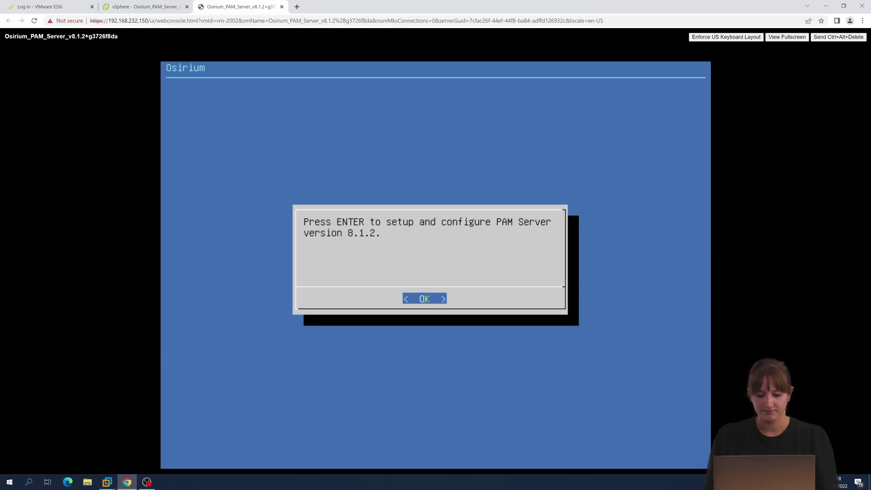
# Begin PAM Server setup and accept the licence agreement.
pyautogui.press('Return')
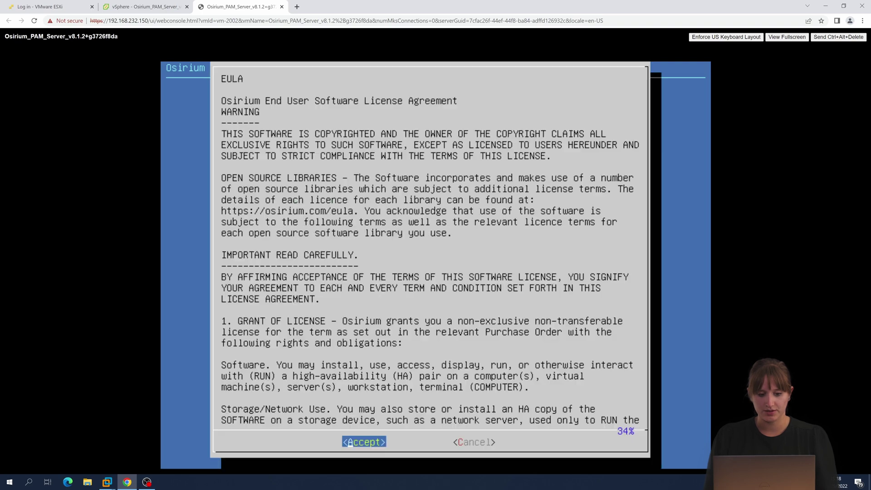
pyautogui.press('Down')
pyautogui.press('Down')
pyautogui.press('Down')
pyautogui.press('Down')
pyautogui.press('Down')
pyautogui.press('Down')
pyautogui.press('Down')
pyautogui.press('Down')
pyautogui.press('Down')
pyautogui.press('Down')
pyautogui.press('Down')
pyautogui.press('Down')
pyautogui.press('Down')
pyautogui.press('Down')
pyautogui.press('Down')
pyautogui.press('Down')
pyautogui.press('Down')
pyautogui.press('Down')
pyautogui.press('Down')
pyautogui.press('Down')
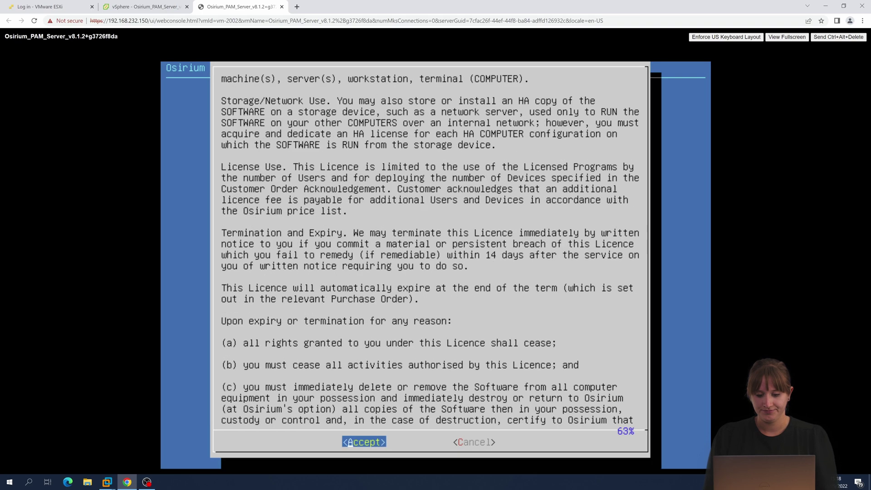
pyautogui.press('Return')
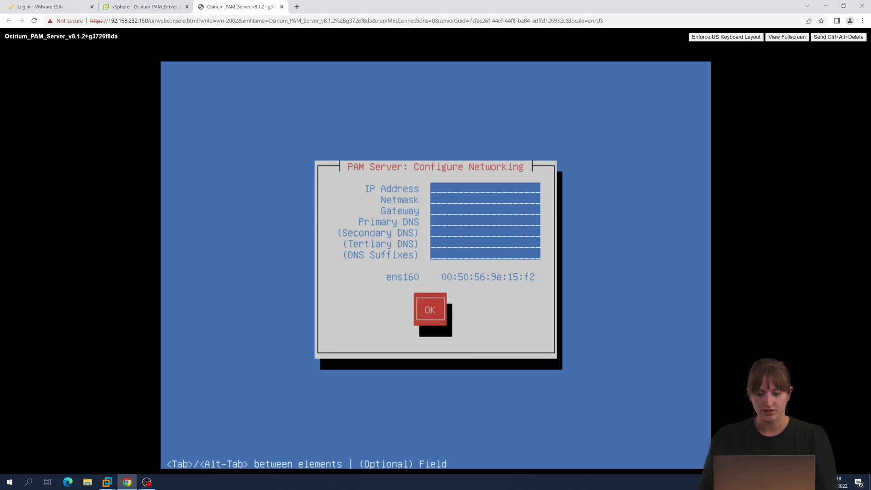
# Enter IP 192.168.232.157, netmask 255.255.255.0, and gateway and DNS 192.168.232.2.
pyautogui.write('192.16')
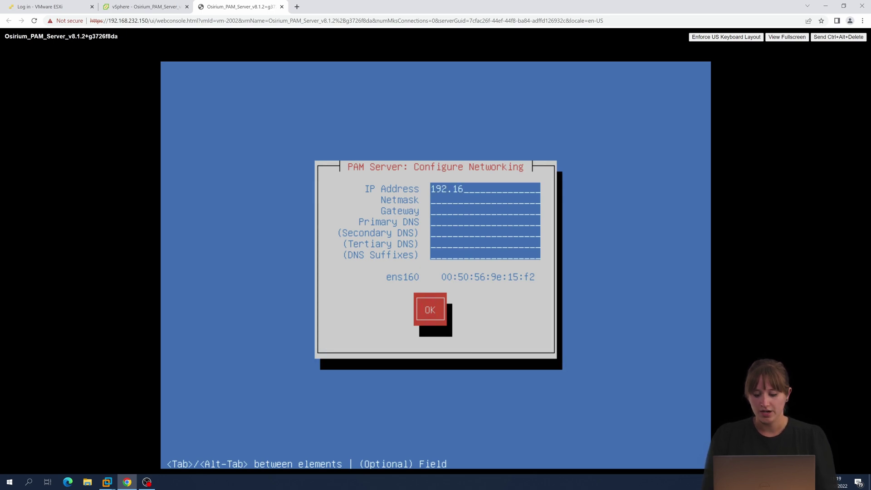
pyautogui.write('8.232.15')
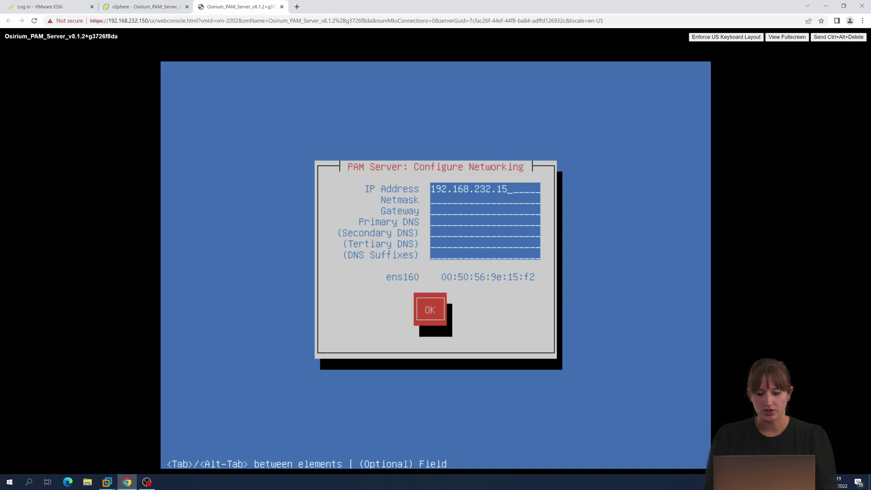
pyautogui.write('7255.255.')
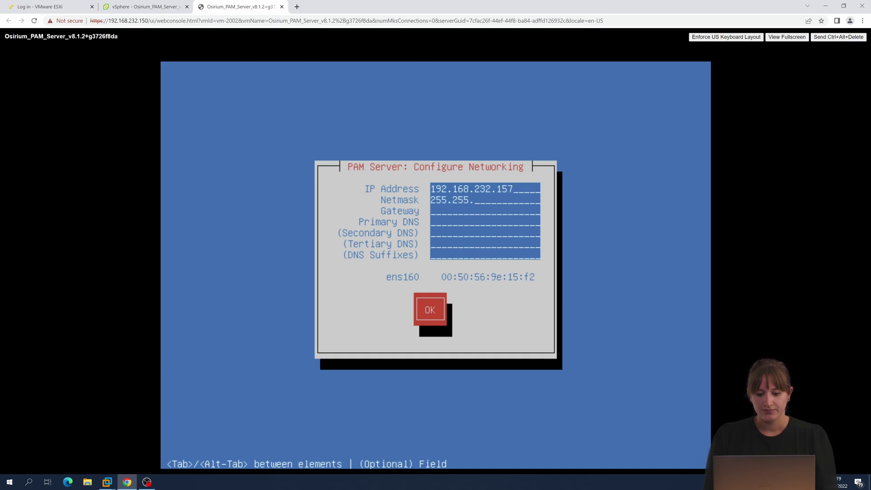
pyautogui.write('255.0')
pyautogui.press('Tab')
pyautogui.write('192.16')
pyautogui.write('8.232')
pyautogui.write('.2')
pyautogui.write('192.')
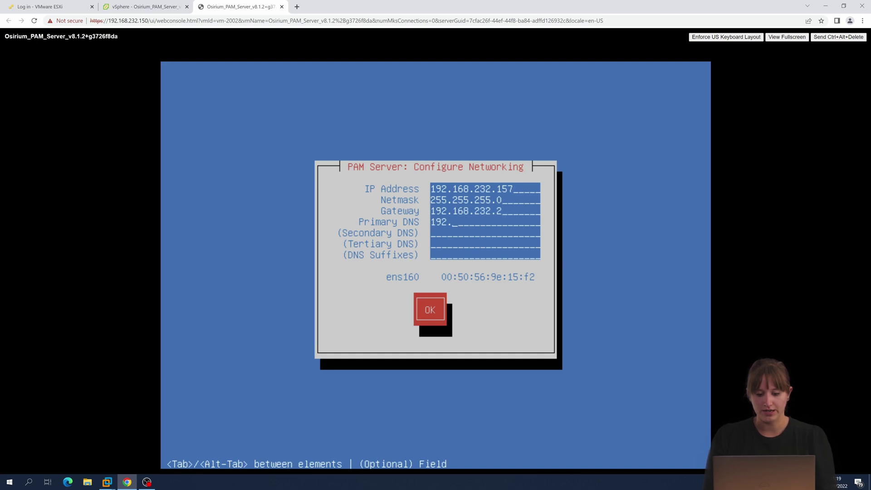
pyautogui.write('168.232.2')
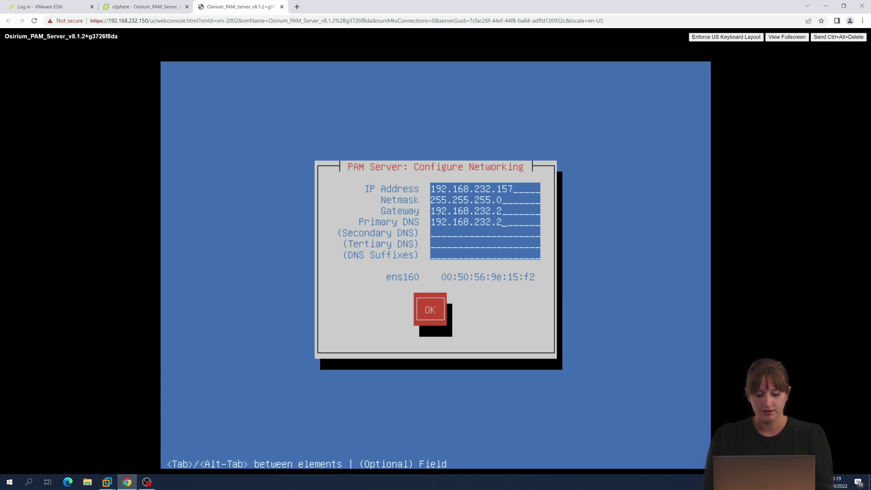
# Confirm the network settings, skip restoring a backup, and set the hostname to PAM-Install.
pyautogui.press('Return')
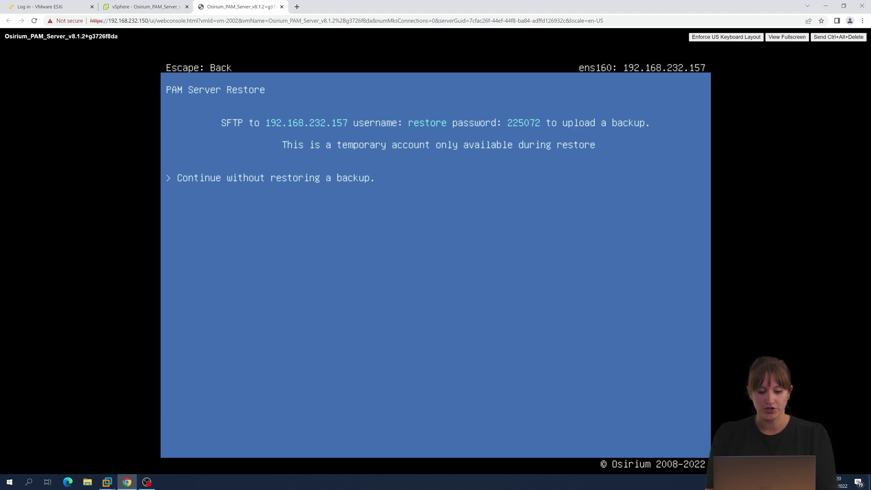
pyautogui.press('Return')
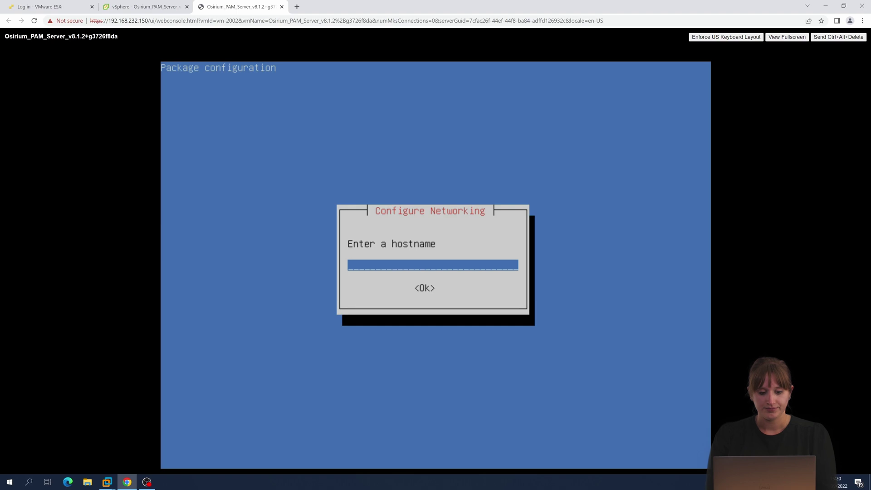
pyautogui.write('PAM-IIM')
pyautogui.press('BackSpace')
pyautogui.press('BackSpace')
pyautogui.write('M-I')
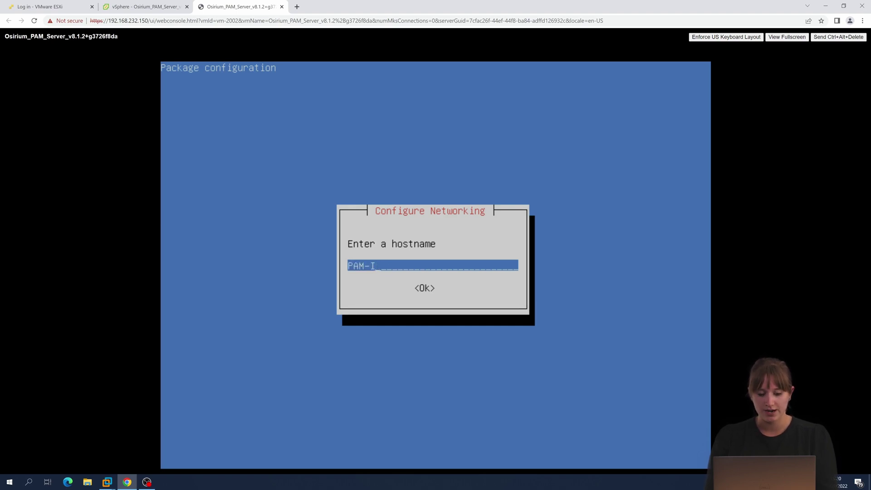
pyautogui.write('nstal')
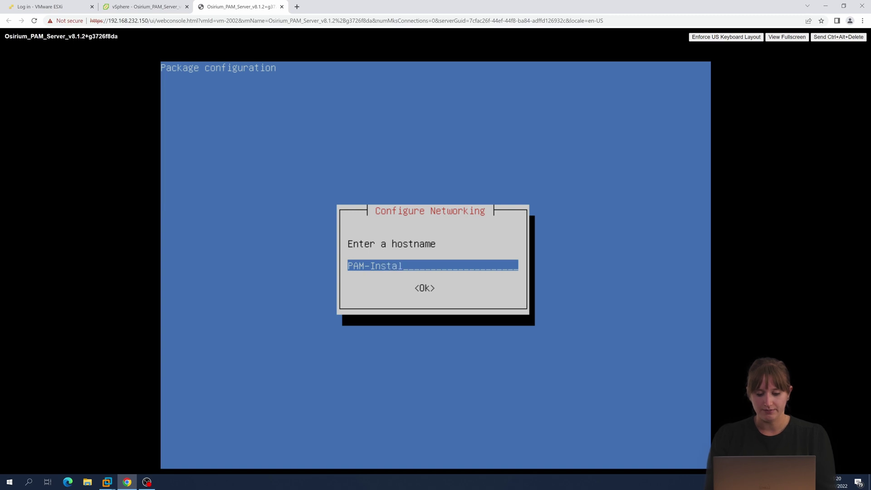
pyautogui.write('l')
pyautogui.press('Tab')
pyautogui.press('Return')
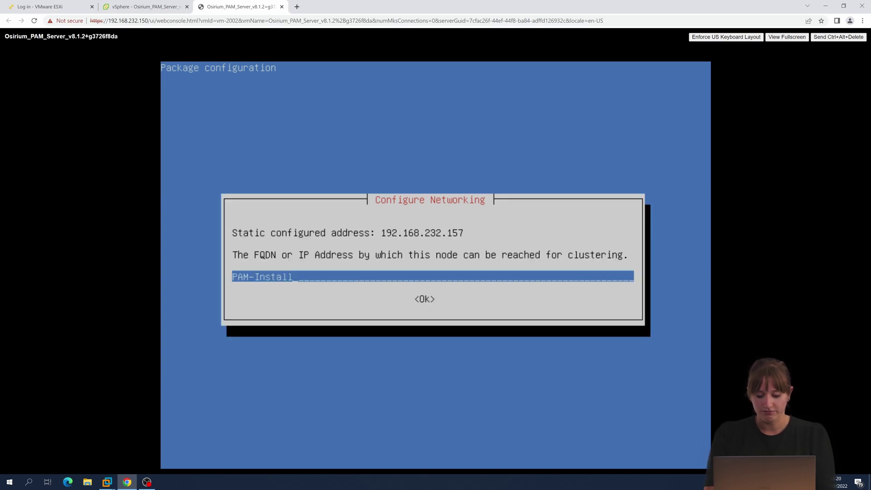
# Enter clustering address 192.168.232.157, replacing the rejected 192.168.22.15 entry.
pyautogui.press('BackSpace')
pyautogui.press('BackSpace')
pyautogui.press('BackSpace')
pyautogui.press('BackSpace')
pyautogui.press('BackSpace')
pyautogui.press('BackSpace')
pyautogui.press('BackSpace')
pyautogui.press('BackSpace')
pyautogui.press('BackSpace')
pyautogui.press('BackSpace')
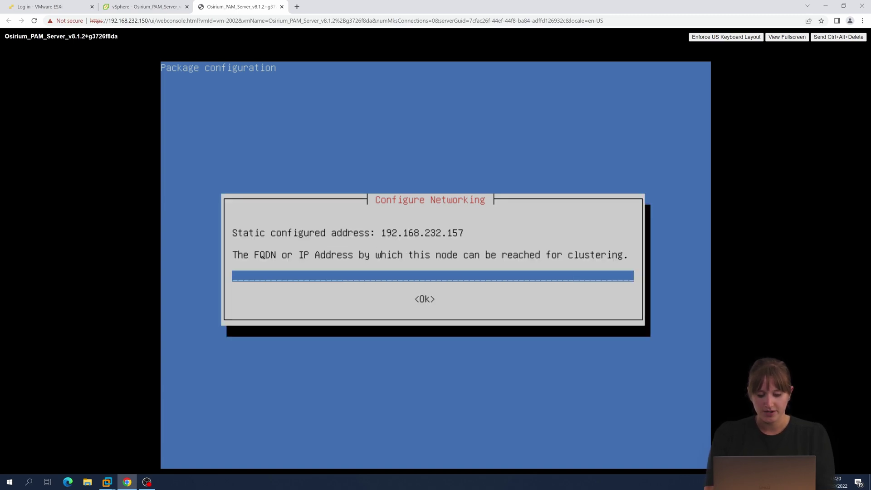
pyautogui.write('192.168.2')
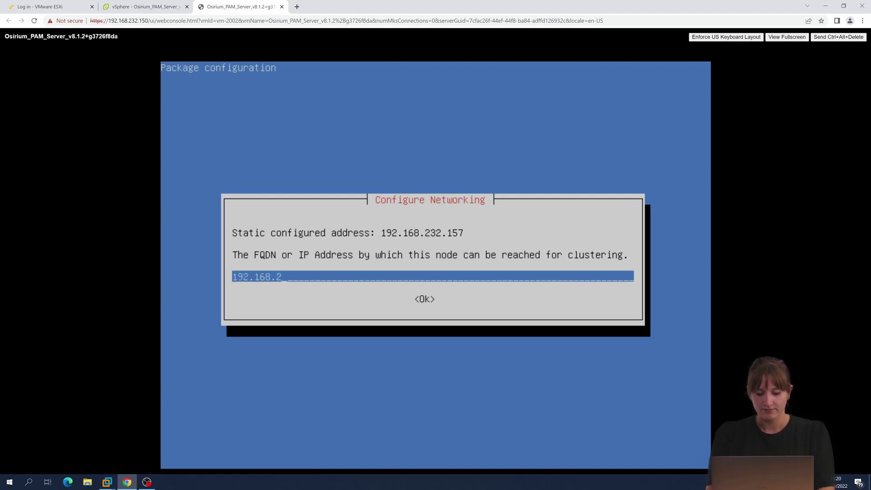
pyautogui.write('2.157')
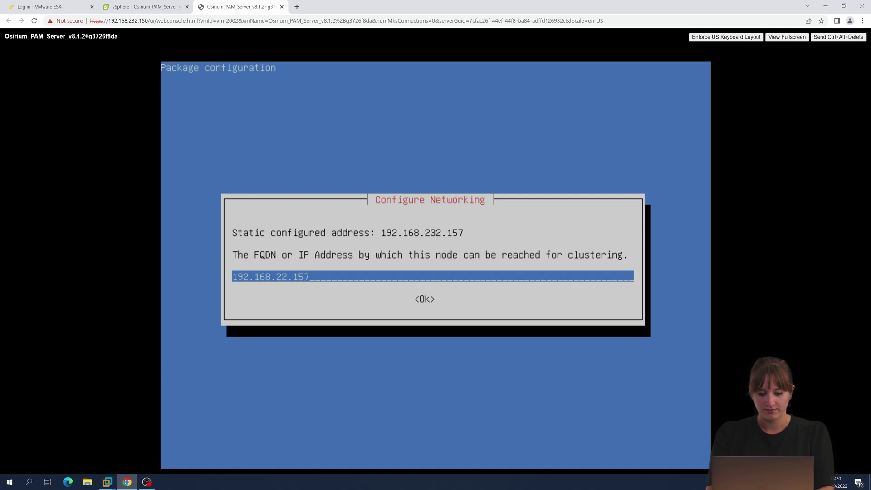
pyautogui.press('Tab')
pyautogui.press('Return')
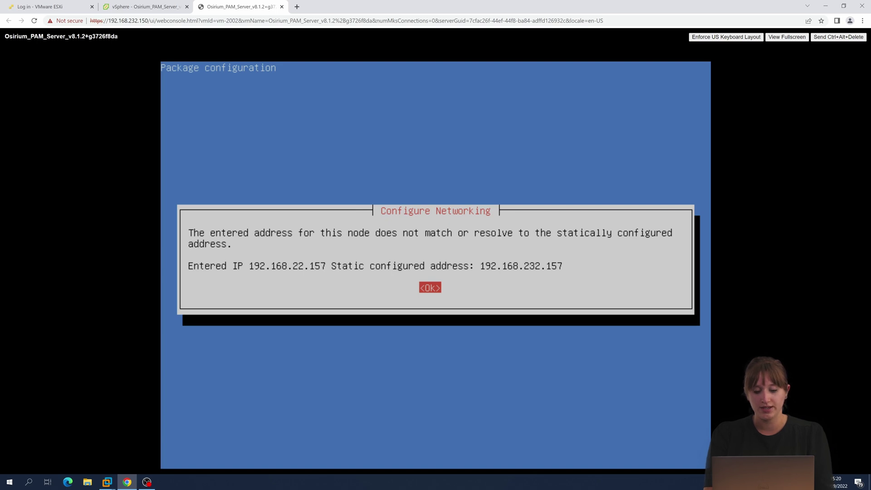
pyautogui.press('Return')
pyautogui.press('BackSpace')
pyautogui.press('BackSpace')
pyautogui.press('BackSpace')
pyautogui.press('BackSpace')
pyautogui.press('BackSpace')
pyautogui.press('BackSpace')
pyautogui.press('BackSpace')
pyautogui.press('BackSpace')
pyautogui.press('BackSpace')
pyautogui.press('BackSpace')
pyautogui.press('BackSpace')
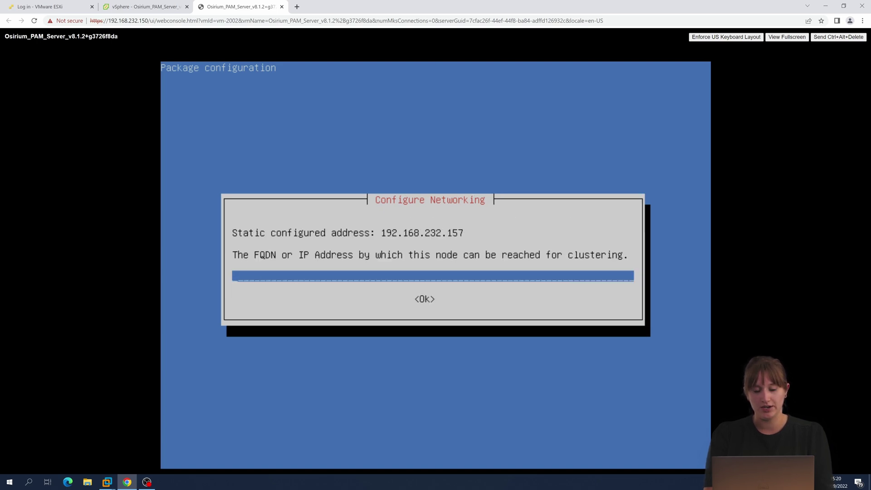
pyautogui.write('192.1')
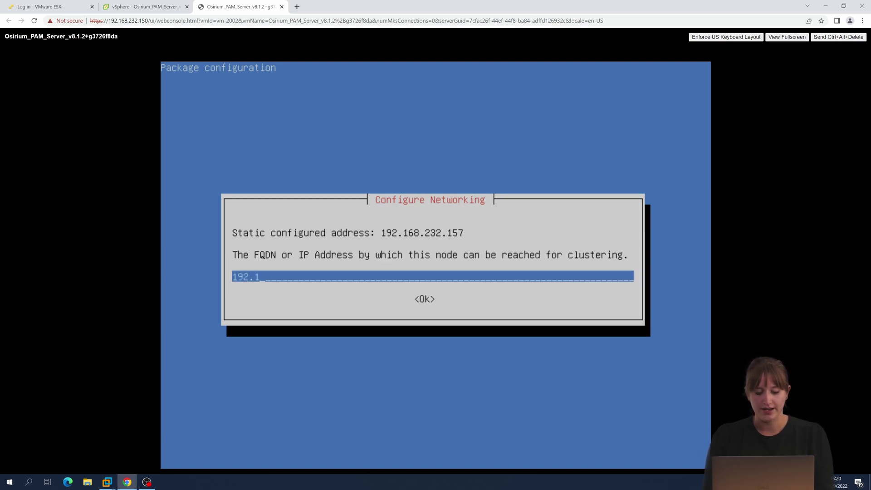
pyautogui.write('68.232')
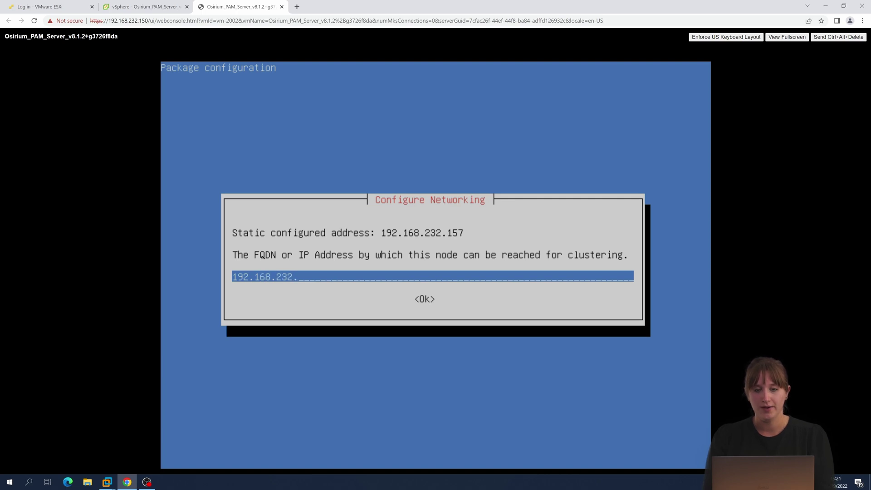
pyautogui.write('.157')
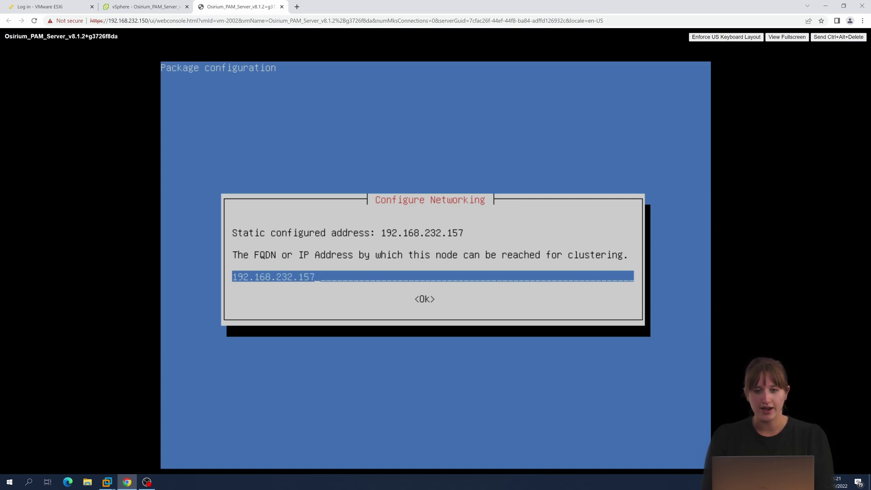
pyautogui.press('Tab')
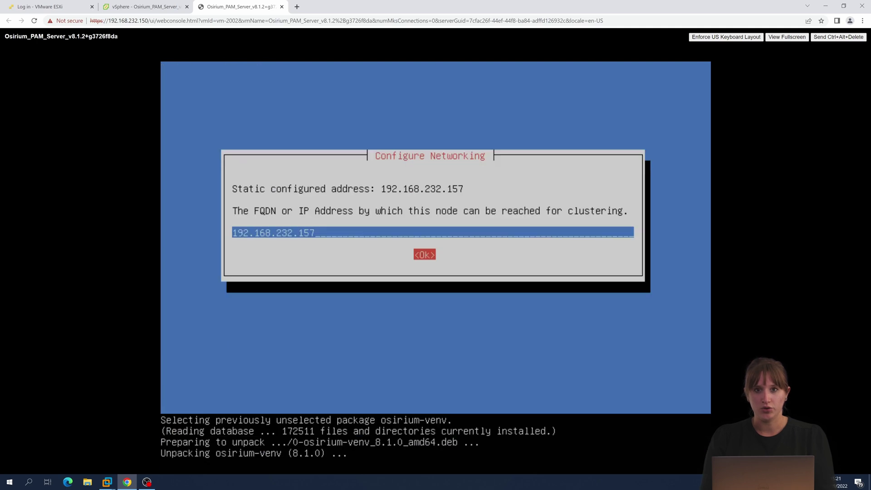
# Accept clustering address 192.168.232.157 and continue without joining a cluster.
pyautogui.press('Return')
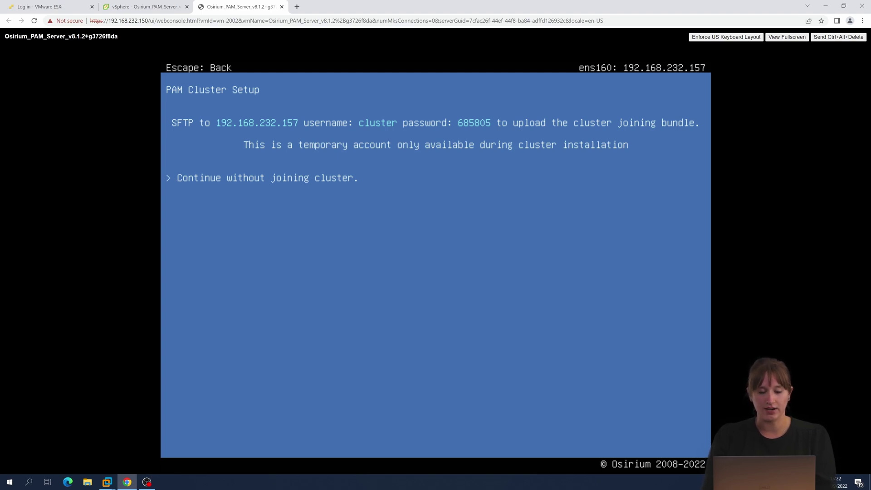
pyautogui.press('Return')
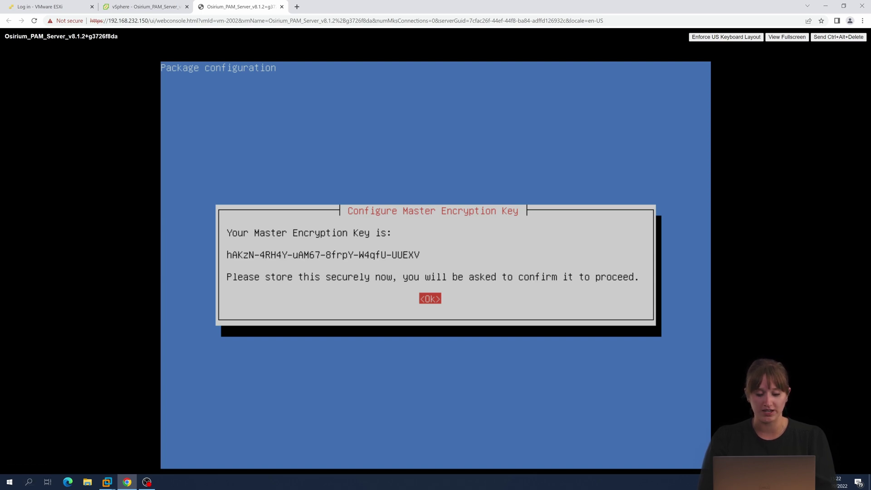
# Launch Snipping Tool via an 'sn' search and snip the Master Encryption Key dialog.
pyautogui.click(26, 482)
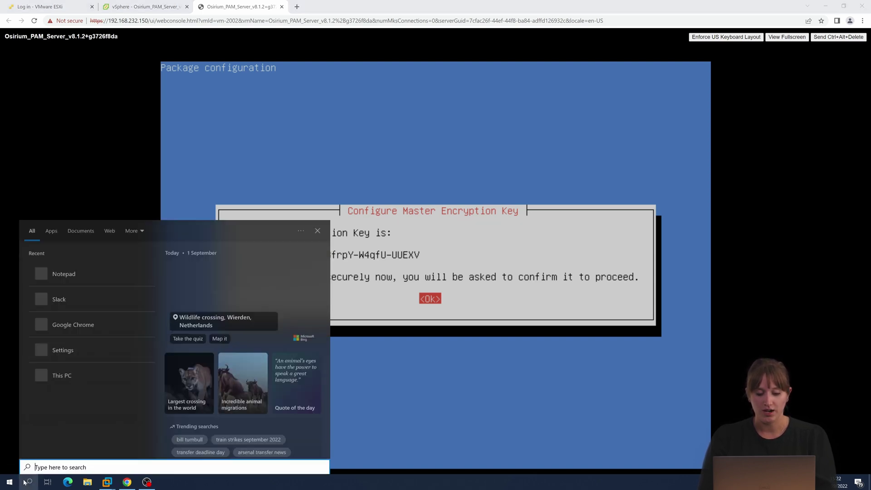
pyautogui.write('sn')
pyautogui.press('Return')
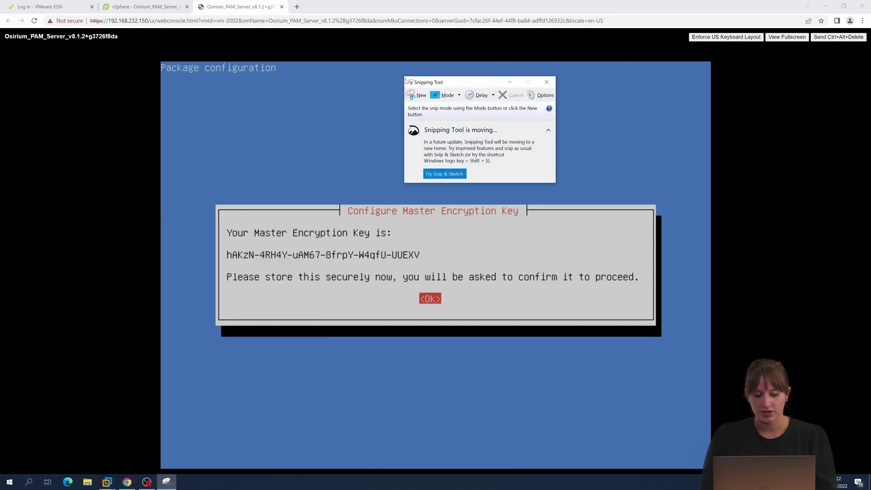
pyautogui.click(418, 95)
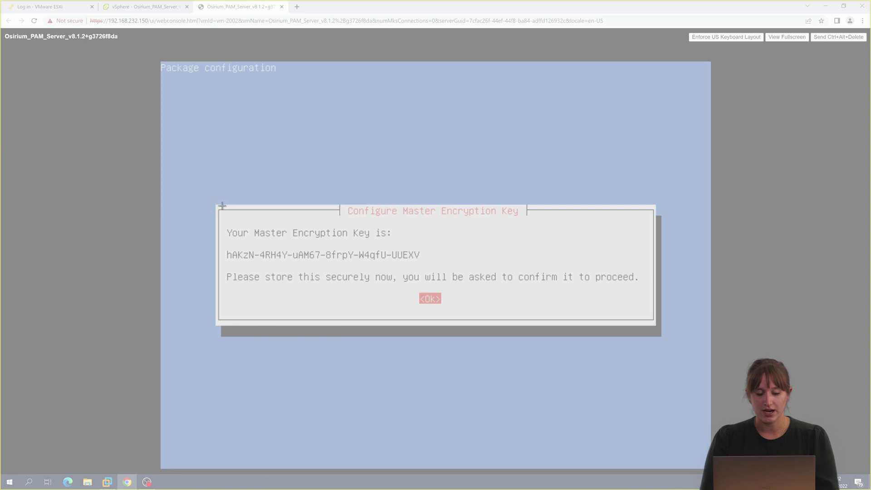
pyautogui.moveTo(391, 211); pyautogui.dragTo(667, 336)
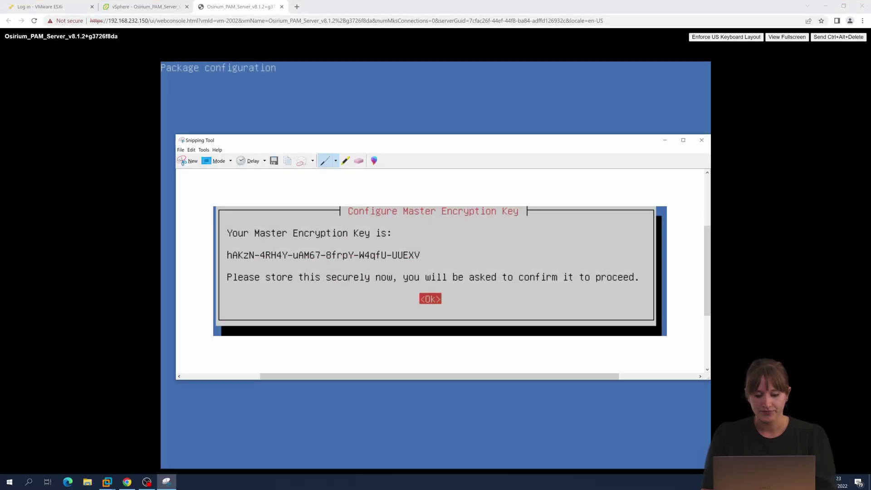
pyautogui.click(497, 129)
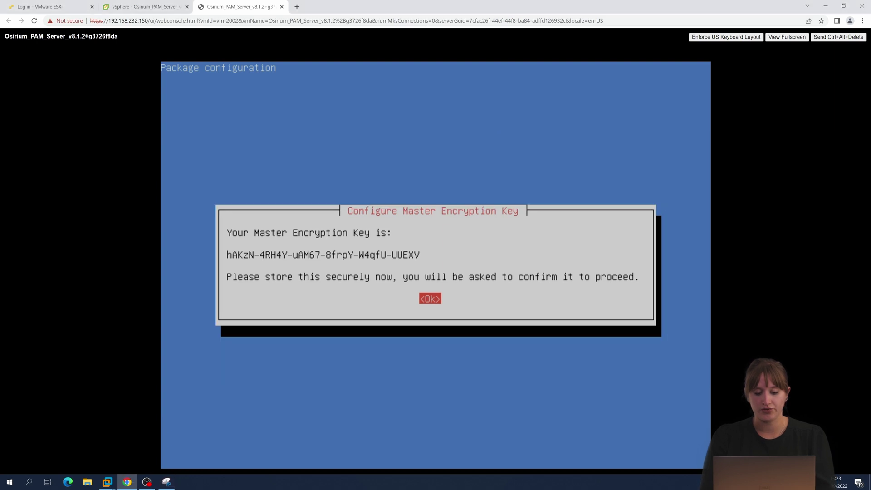
# Acknowledge the key and arrange the console and the snipped key image side by side.
pyautogui.press('Return')
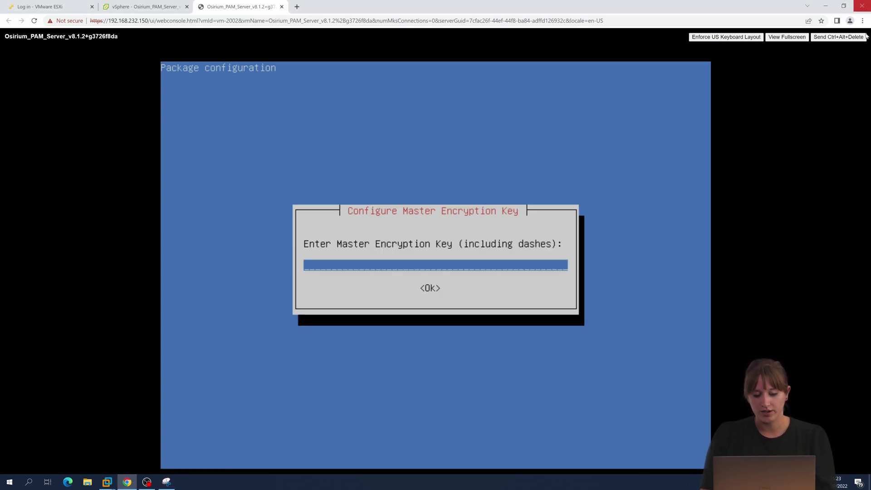
pyautogui.click(842, 7)
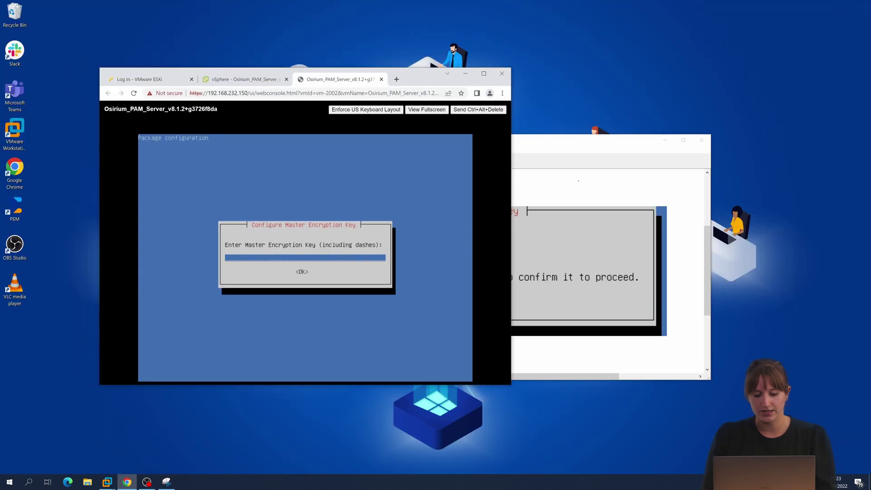
pyautogui.moveTo(578, 144); pyautogui.dragTo(810, 142)
pyautogui.moveTo(410, 79); pyautogui.dragTo(1, 109)
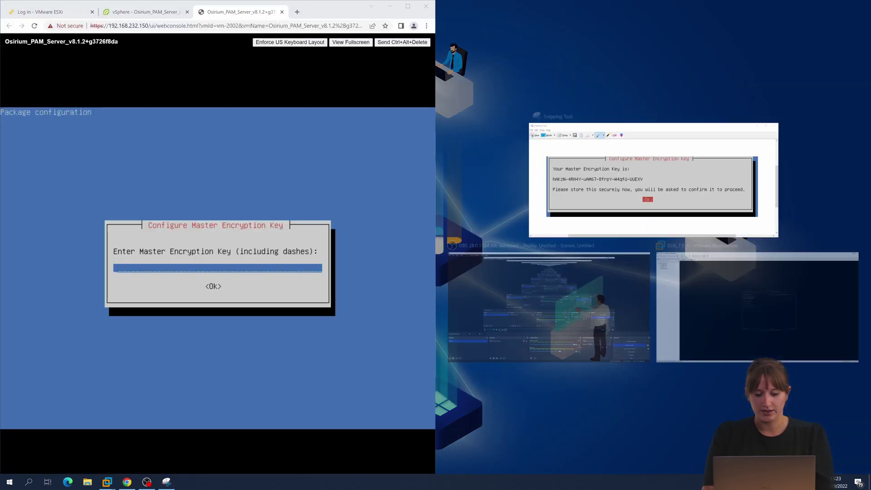
pyautogui.press('Return')
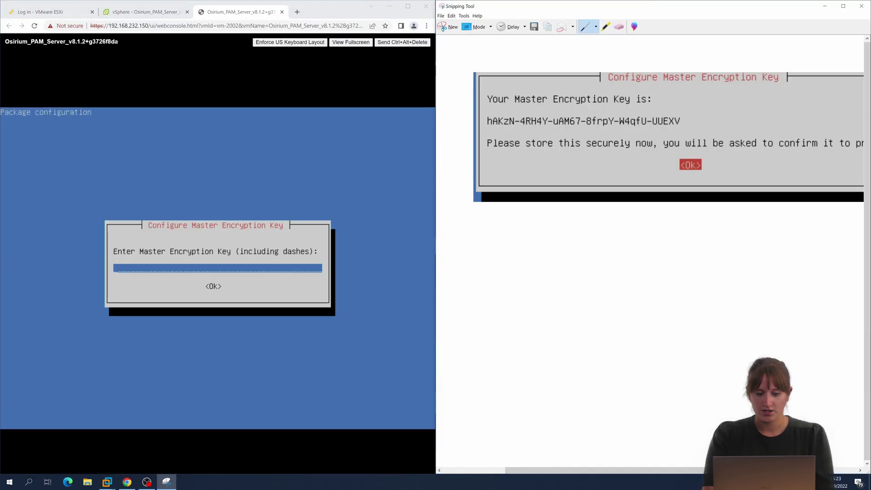
# Re-enter the master encryption key in the console and submit it.
pyautogui.hotkey('alt', 'Tab')
pyautogui.write('hAkzN-')
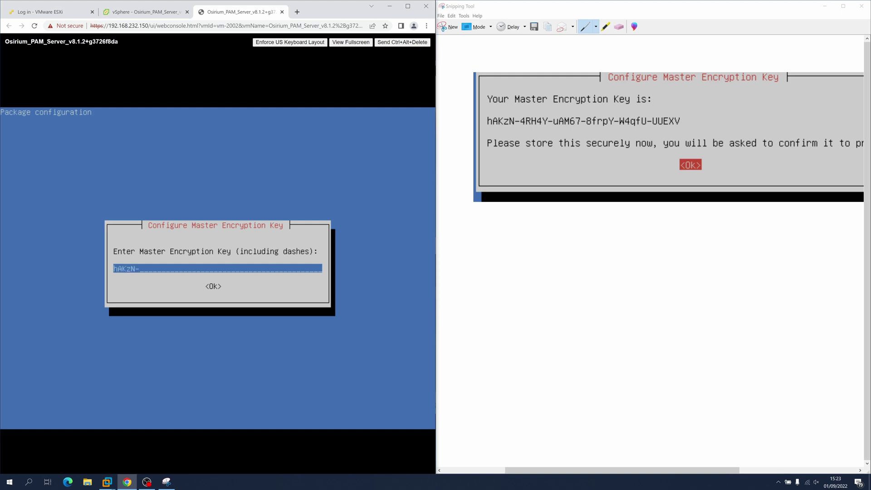
pyautogui.write('4RH4Y-uAM67-8frpY-W4qfU-UUEXV')
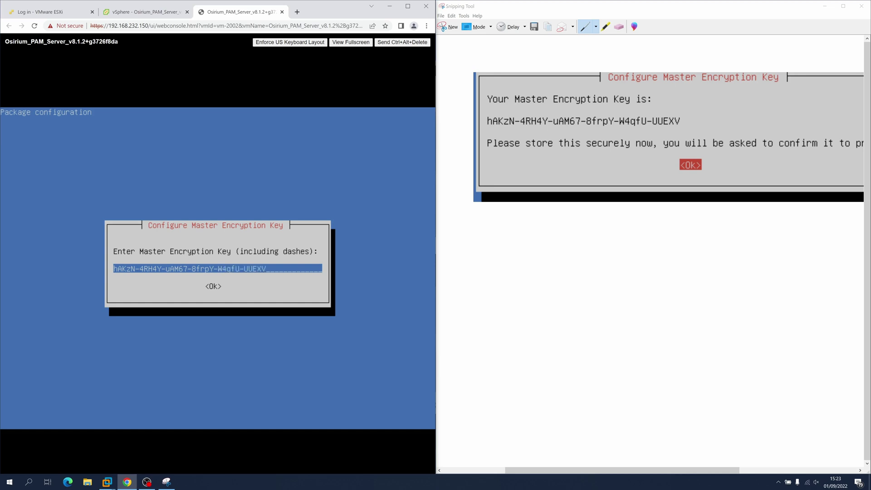
pyautogui.press('Tab')
pyautogui.press('Return')
pyautogui.click(407, 6)
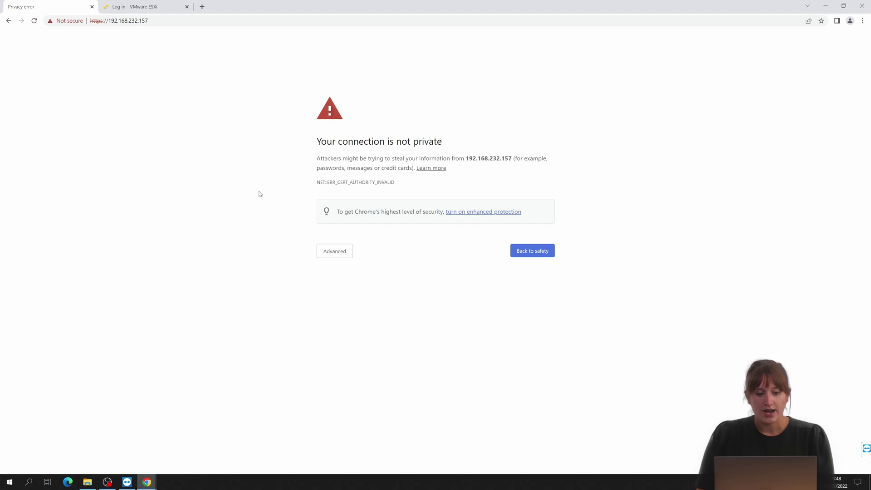
# Bypass Chrome's certificate warning through Advanced and proceed to 192.168.232.157.
pyautogui.click(330, 256)
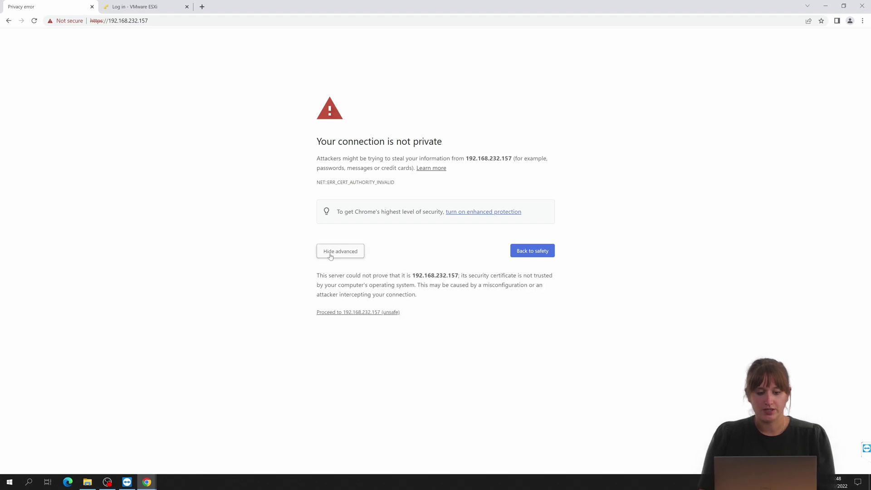
pyautogui.click(339, 313)
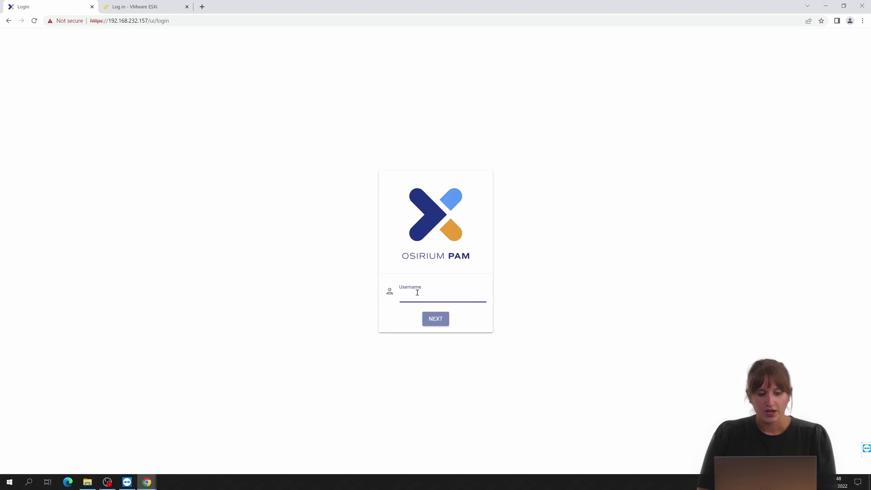
# Log in to Osirium PAM with the administrator username and password.
pyautogui.write('suoer')
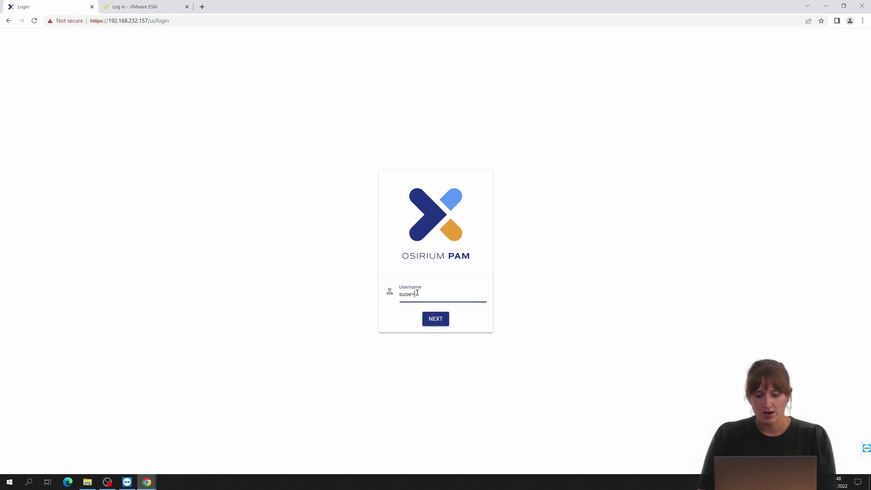
pyautogui.write('peradmin')
pyautogui.press('Return')
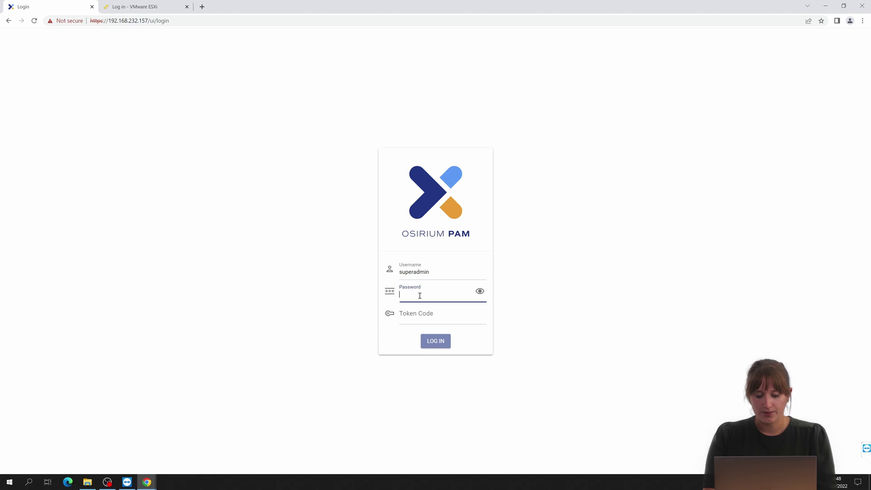
pyautogui.write('•••••••')
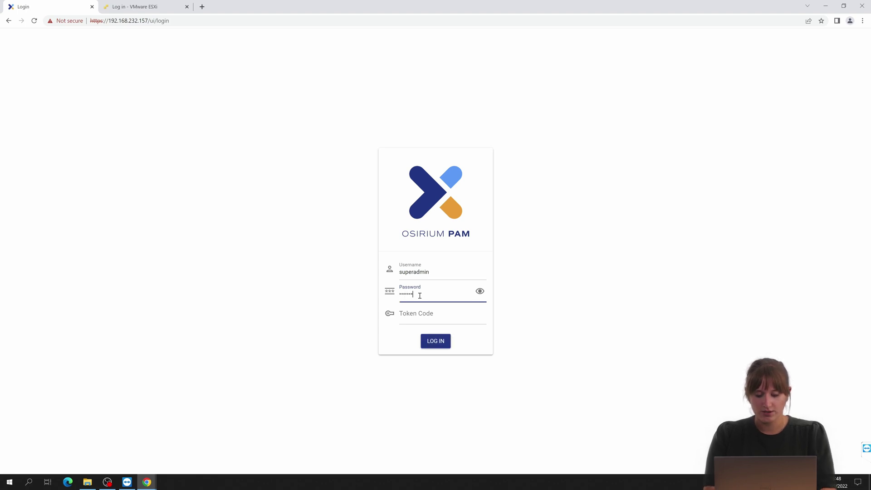
pyautogui.press('Return')
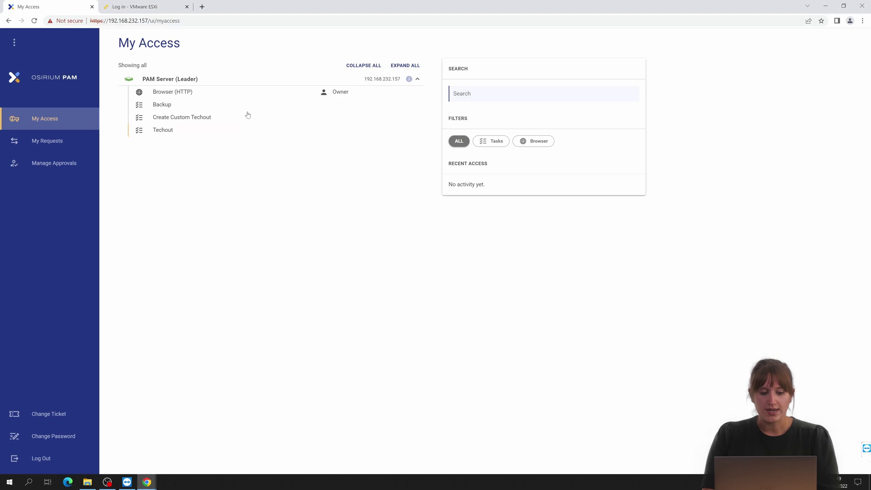
# Try Browser (HTTP) access, then return and switch to the PAM Server admin page.
pyautogui.click(196, 95)
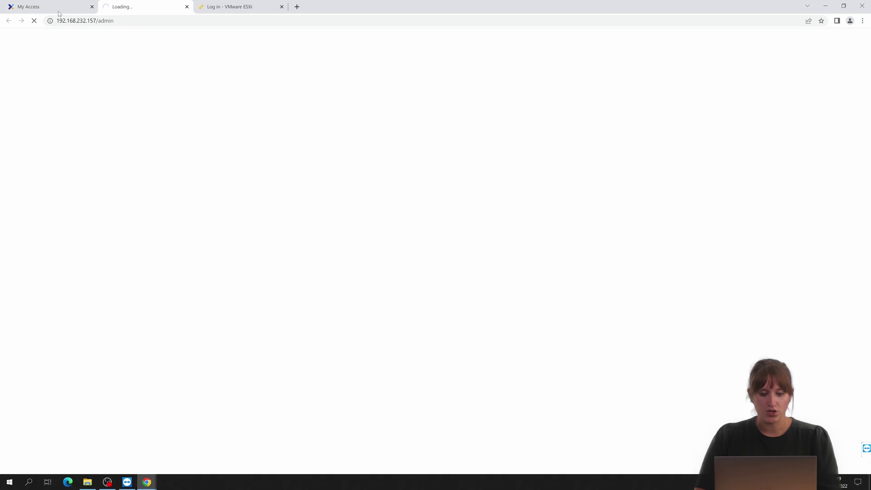
pyautogui.click(40, 9)
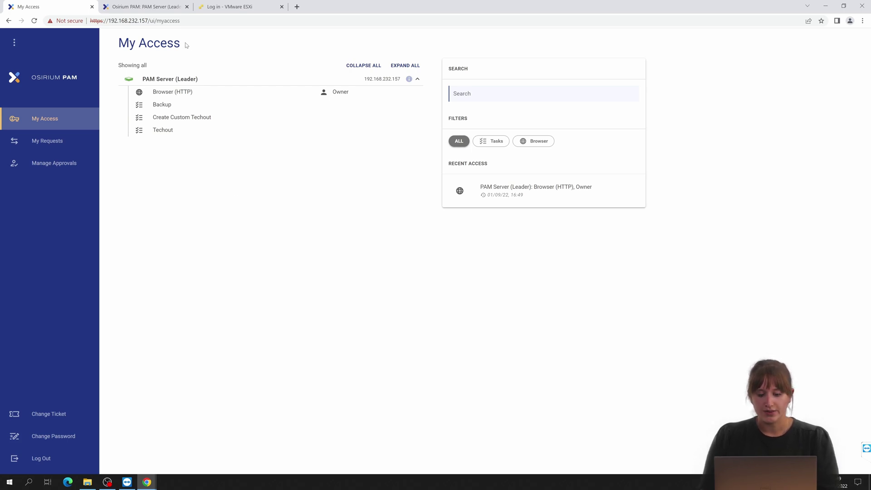
pyautogui.click(157, 7)
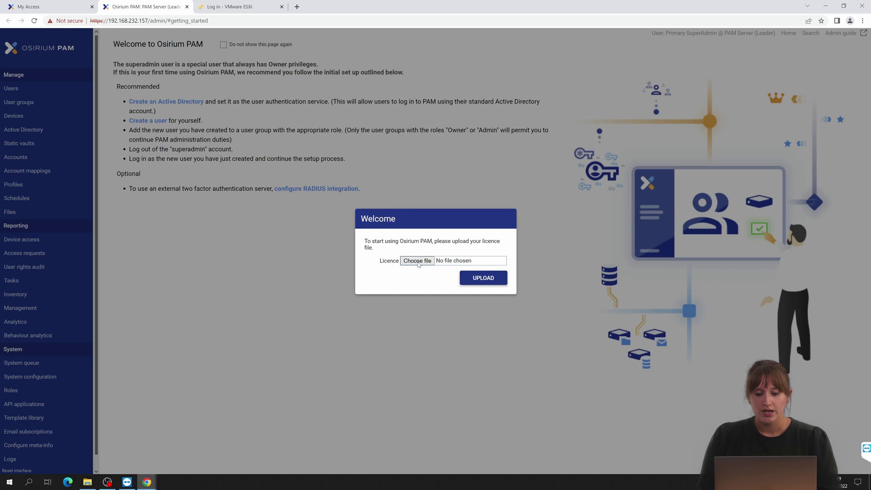
# Select automation-licence.xml and upload it as the server licence.
pyautogui.click(419, 263)
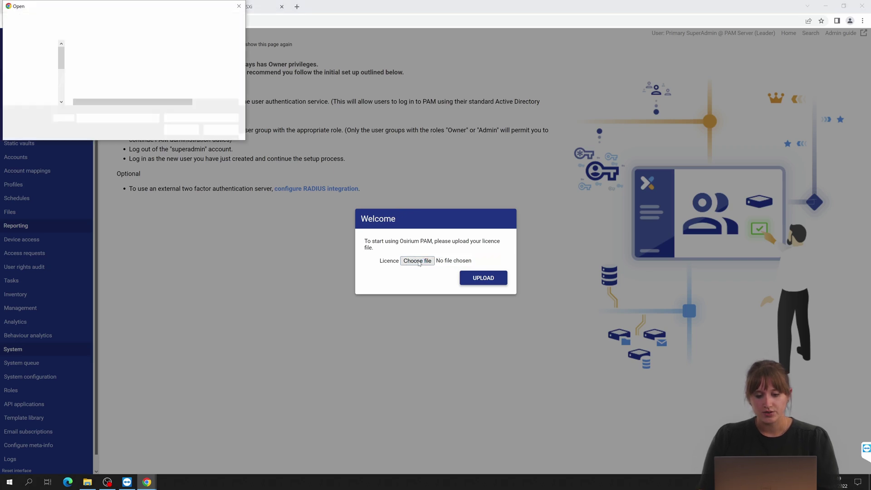
pyautogui.click(131, 70)
pyautogui.click(175, 131)
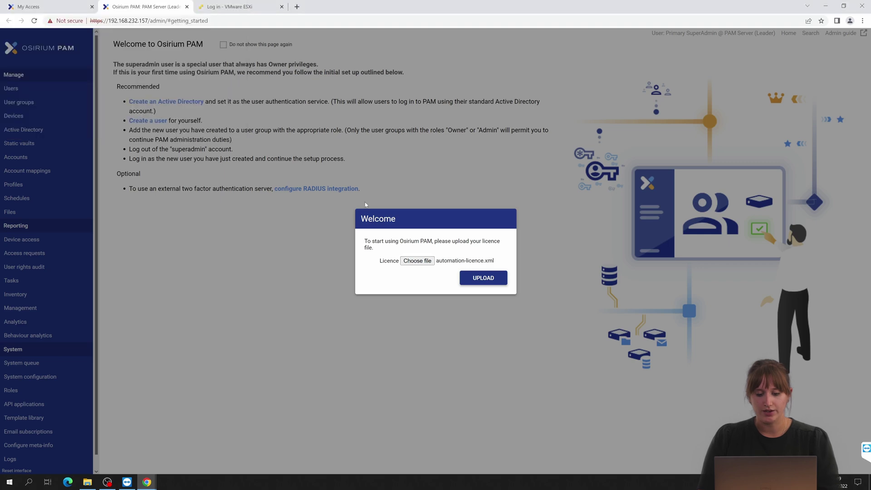
pyautogui.click(483, 281)
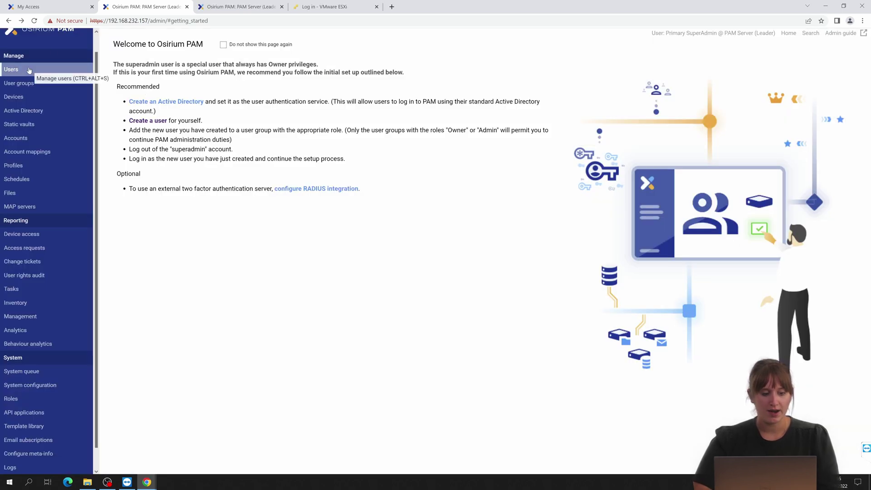
# Add a new local user named localUser, username localuser, with a password, and save it.
pyautogui.click(29, 71)
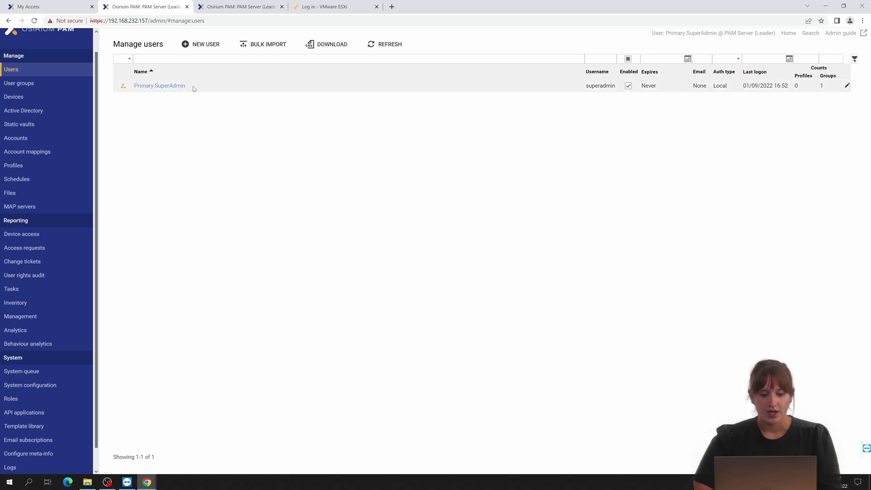
pyautogui.click(197, 50)
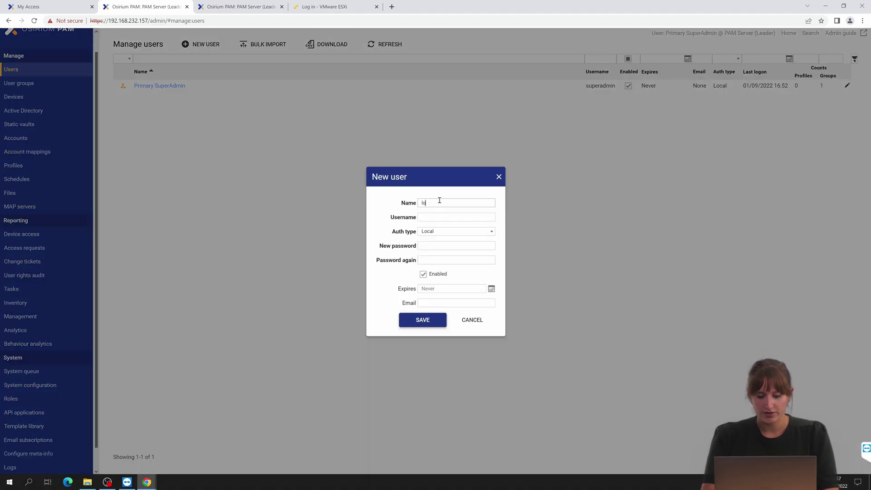
pyautogui.write('localUser')
pyautogui.press('Tab')
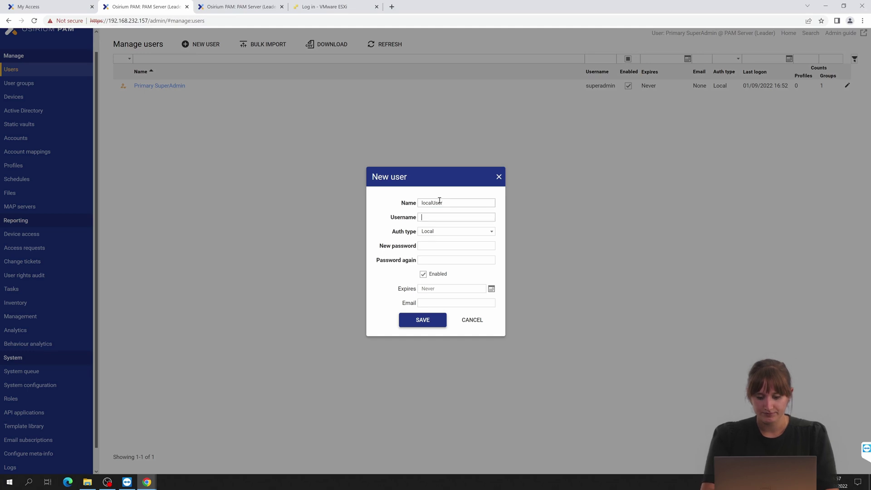
pyautogui.write('localuser')
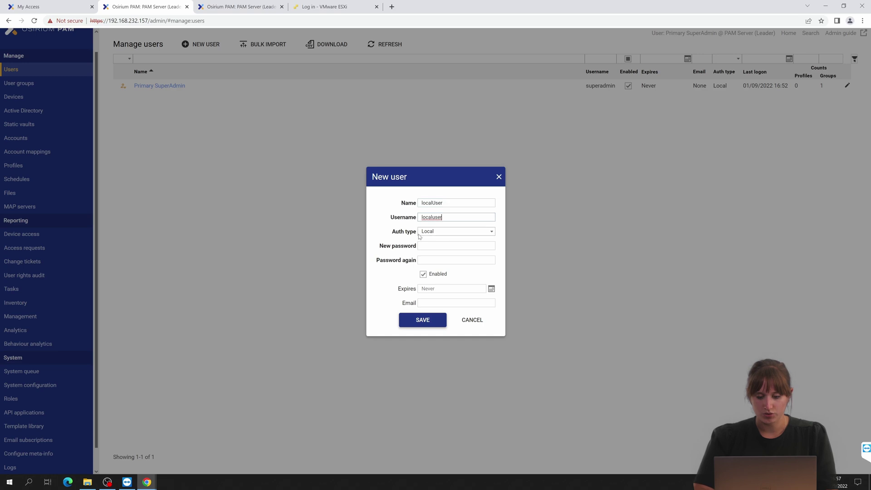
pyautogui.click(421, 248)
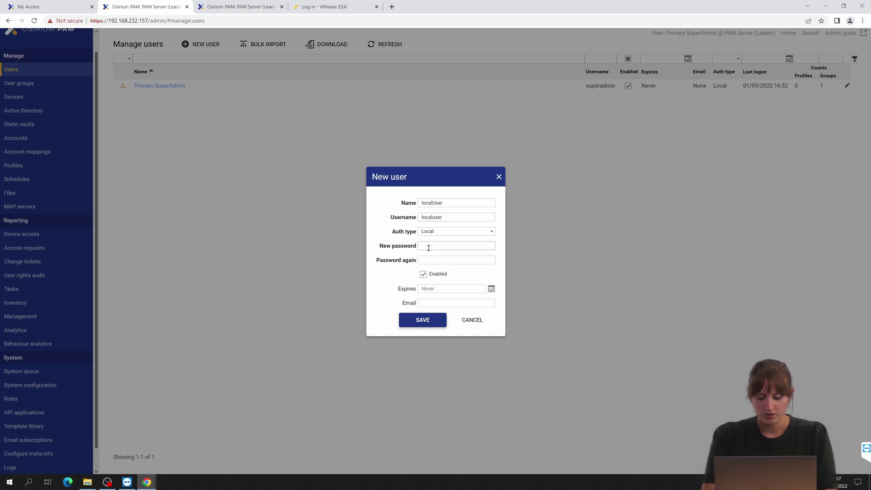
pyautogui.write('****')
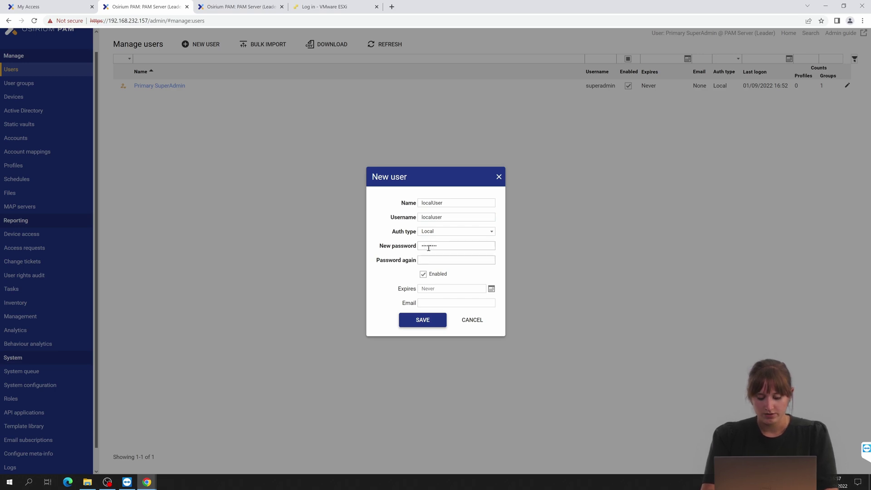
pyautogui.write('********')
pyautogui.click(422, 320)
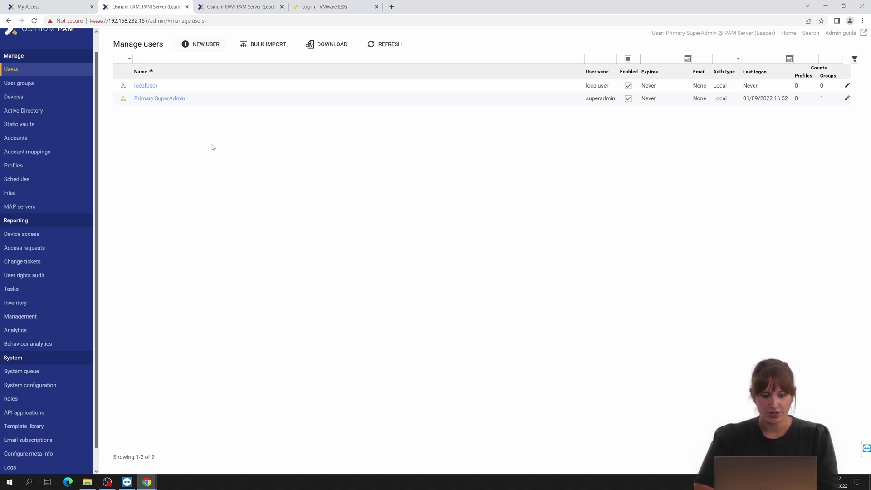
# Open a new Incognito window and load the PAM login page at 192.168.232.157.
pyautogui.rightClick(147, 478)
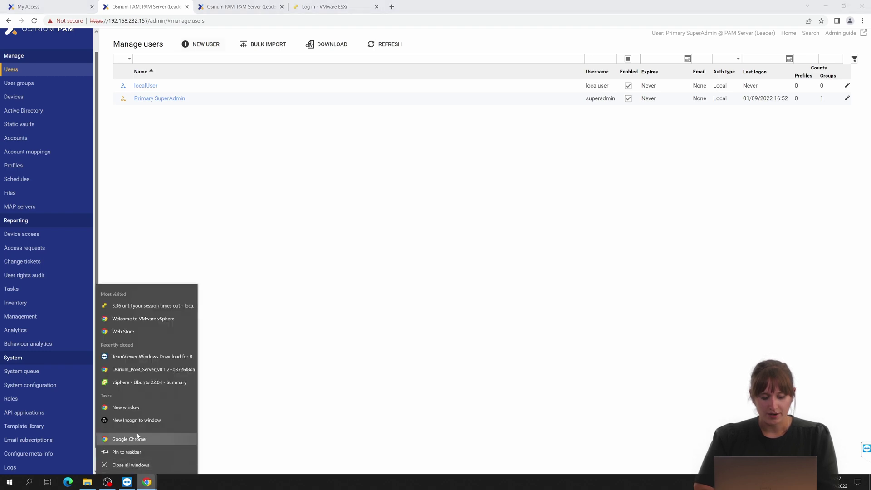
pyautogui.click(141, 420)
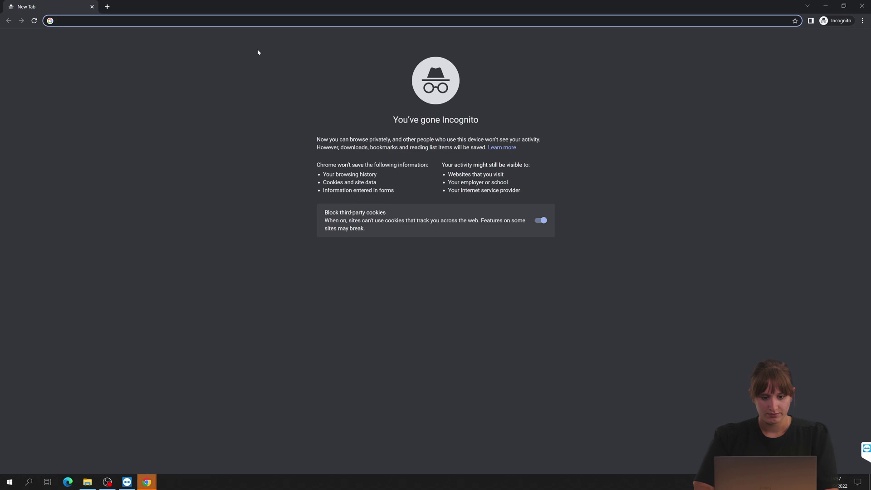
pyautogui.write('192.168.232.157')
pyautogui.press('Return')
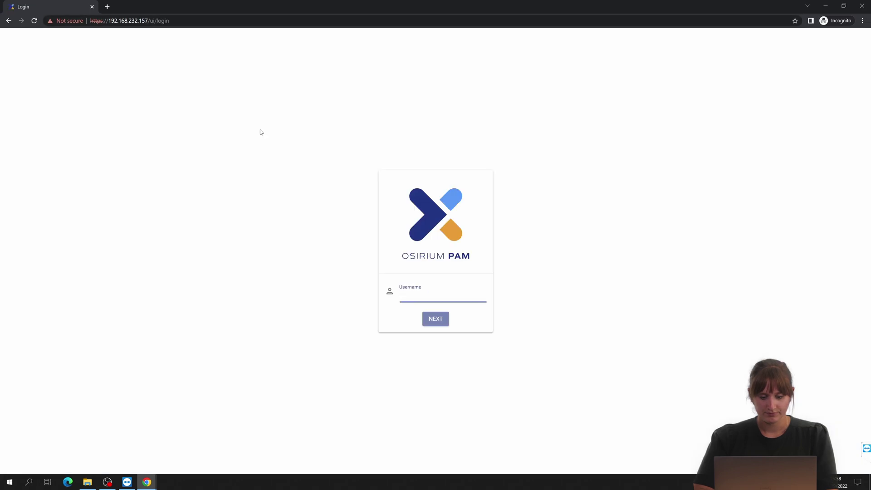
# Log in to PAM as localuser with its password.
pyautogui.write('localuser')
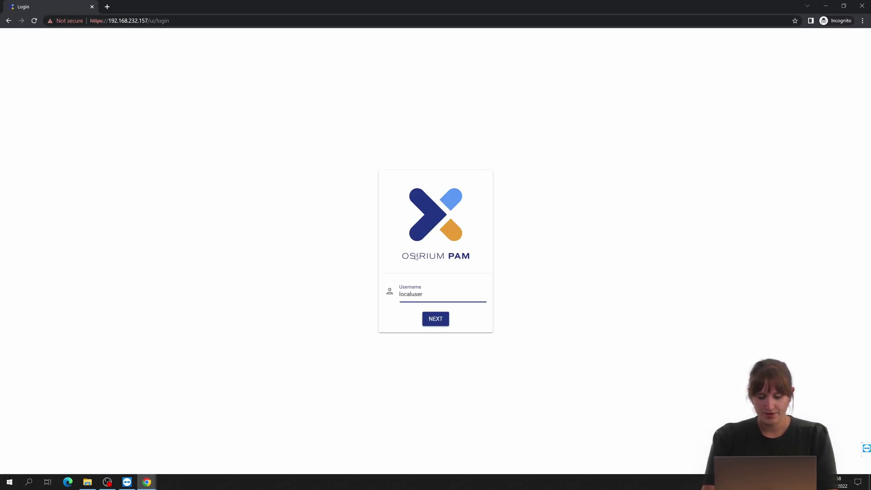
pyautogui.press('Return')
pyautogui.write('****')
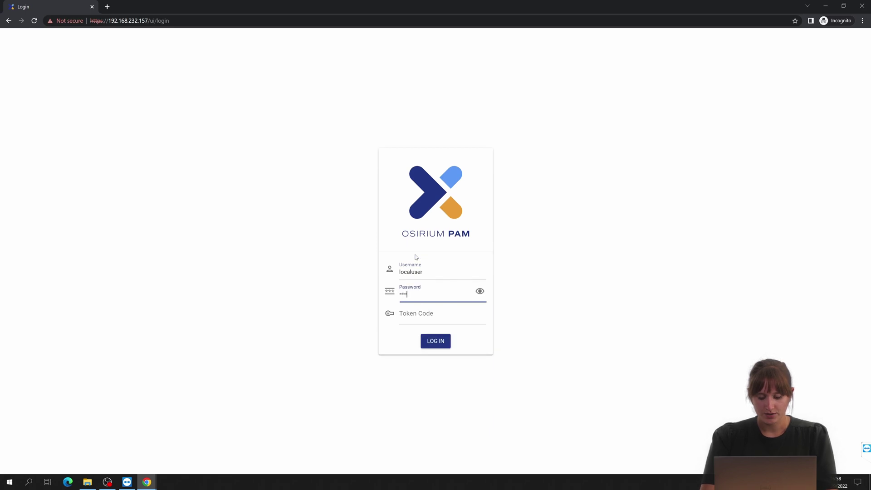
pyautogui.write('****')
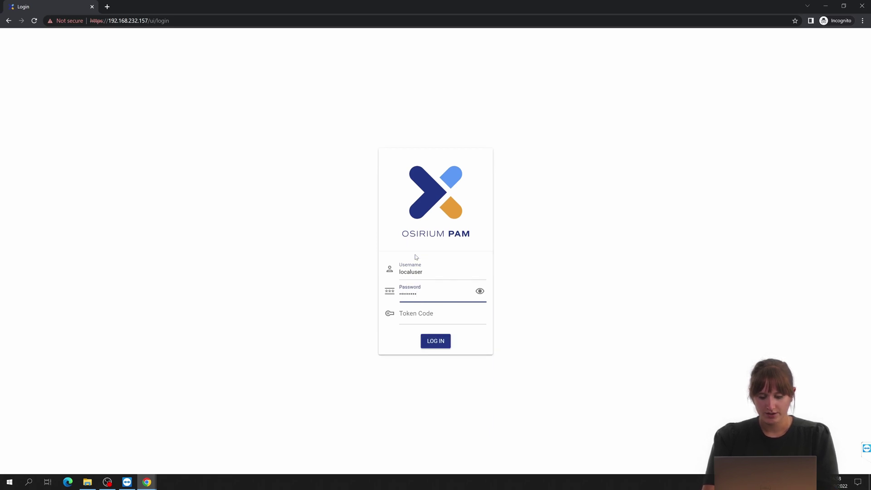
pyautogui.click(432, 345)
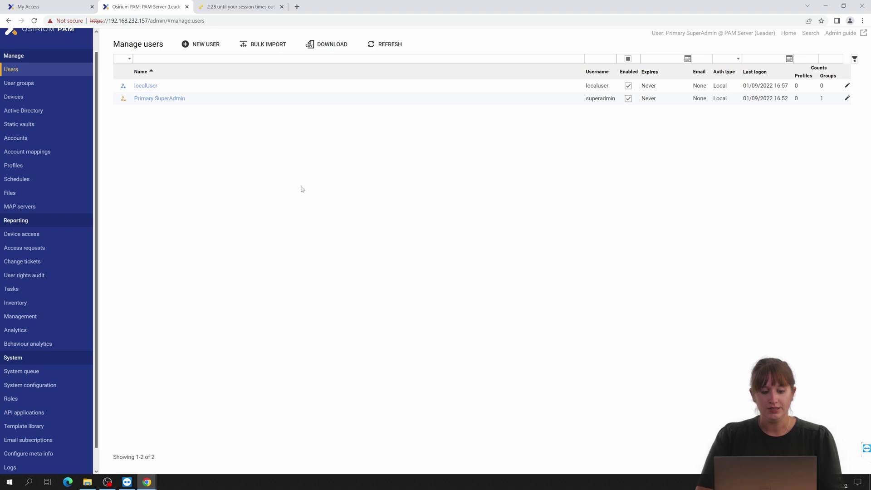
# Start a new device from the Universal SSH Device template, found by filtering templates for 'ssh'.
pyautogui.click(28, 101)
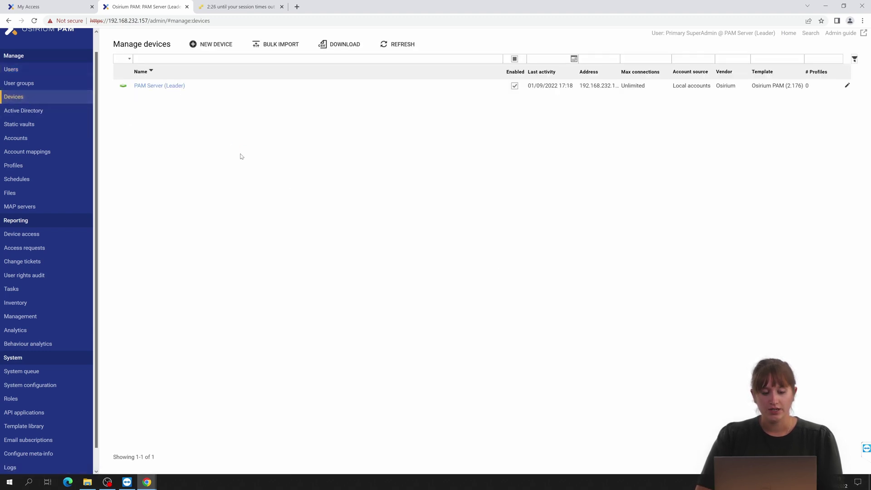
pyautogui.click(211, 46)
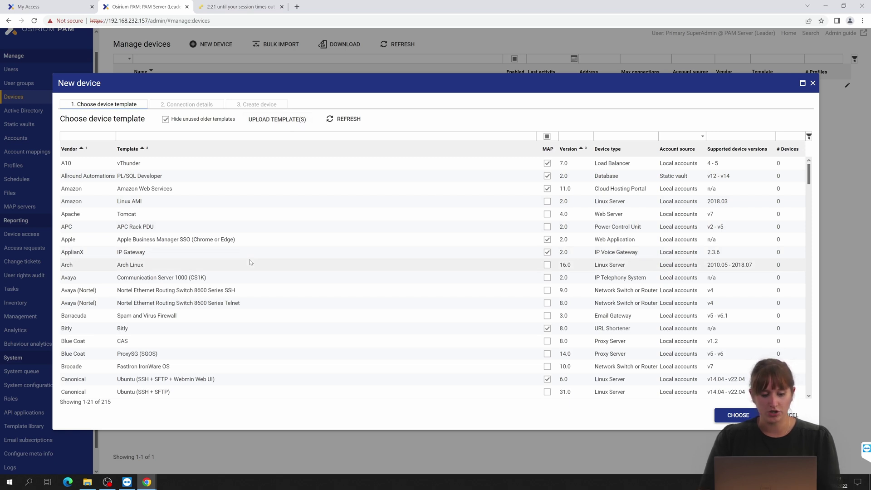
pyautogui.click(198, 135)
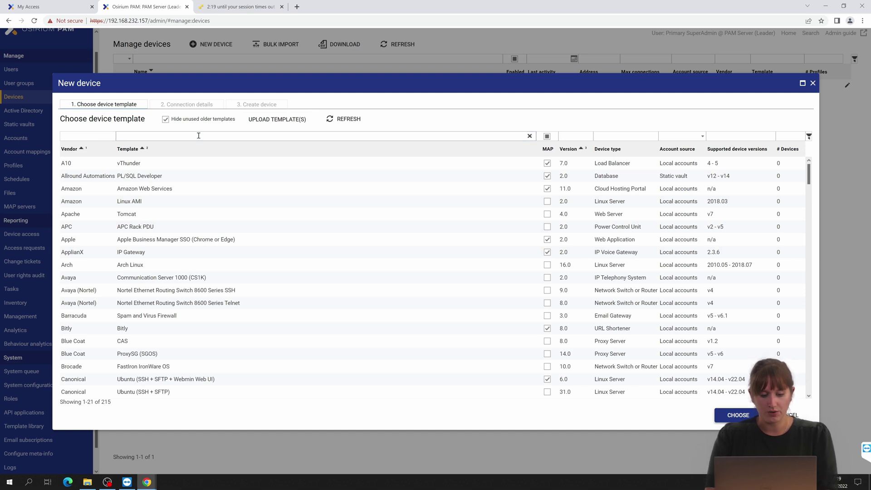
pyautogui.write('ssh')
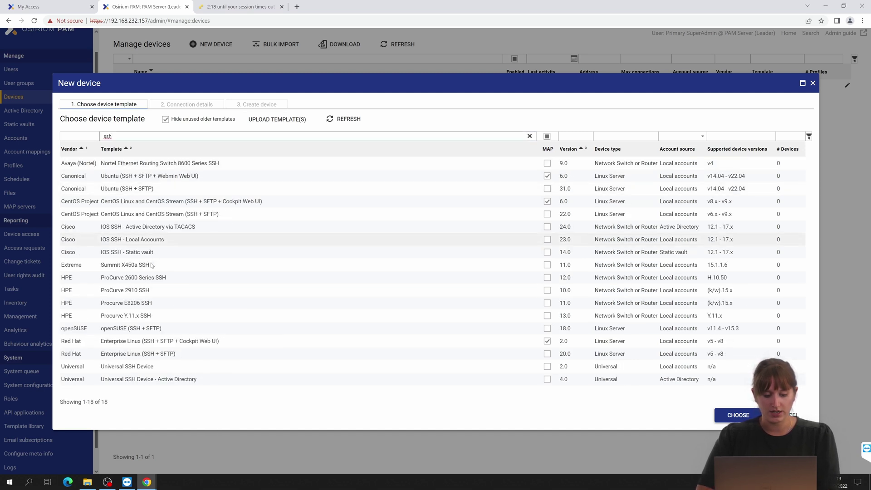
pyautogui.click(163, 368)
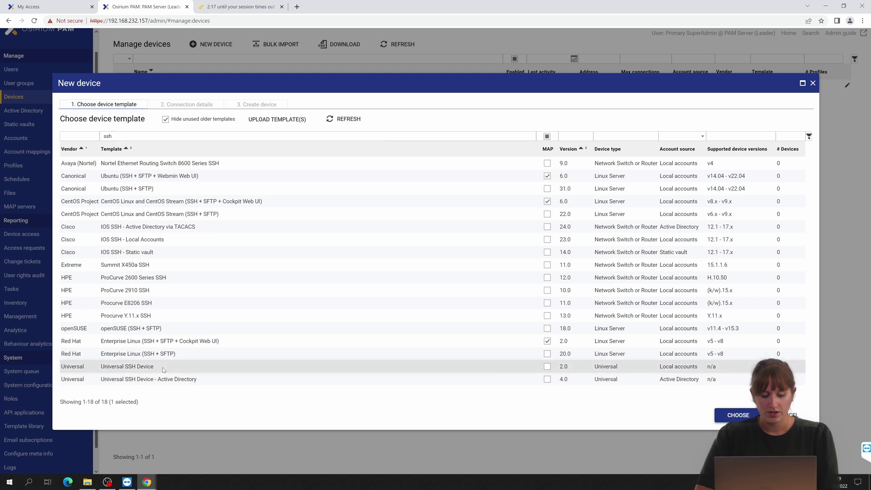
pyautogui.click(732, 418)
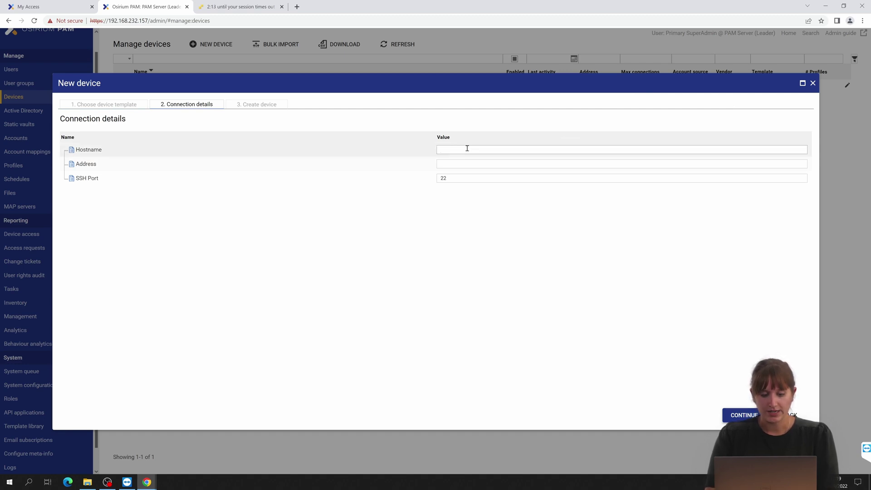
# Enter hostname ubuntu-server and address 192.168.232.152 in the device's connection details.
pyautogui.click(466, 148)
pyautogui.write('ubunut')
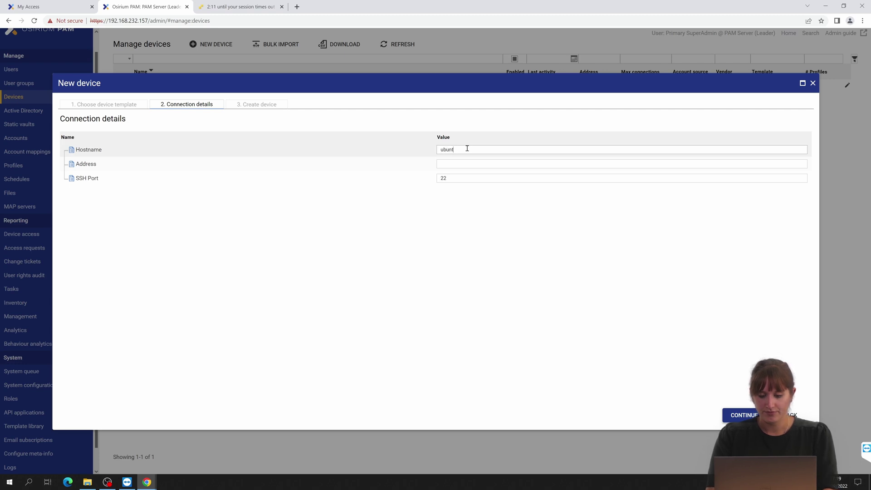
pyautogui.write('-server')
pyautogui.press('Tab')
pyautogui.write('1')
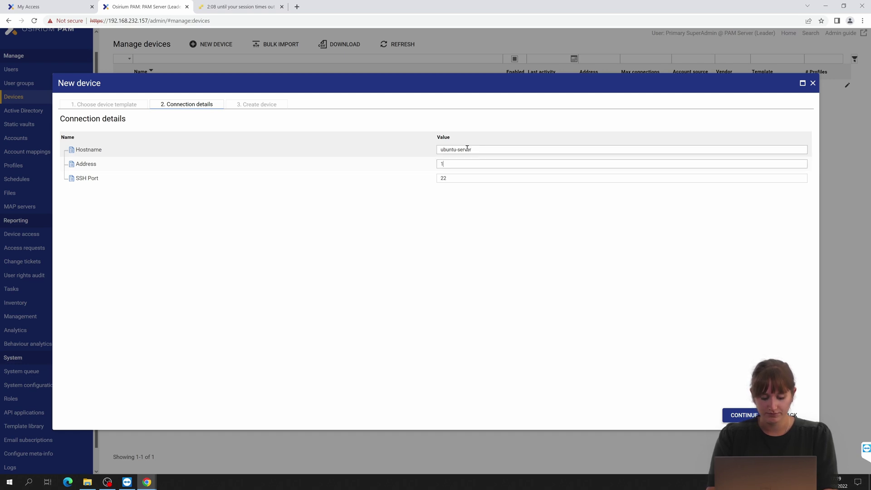
pyautogui.write('092.168.2')
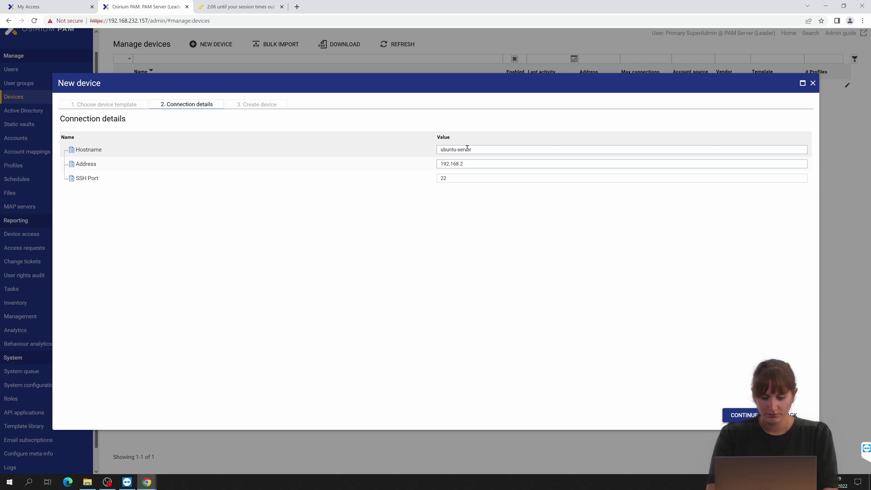
pyautogui.write('32.152')
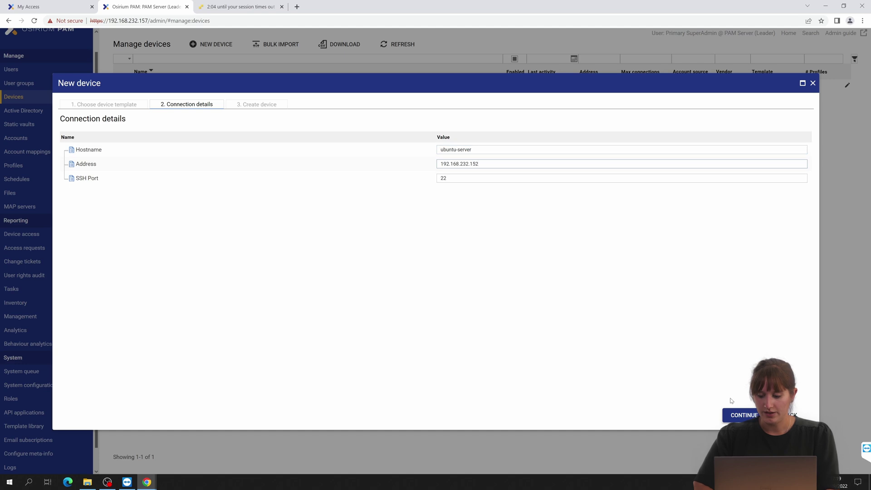
# Provide the server's login username and password and run the connection test.
pyautogui.click(737, 412)
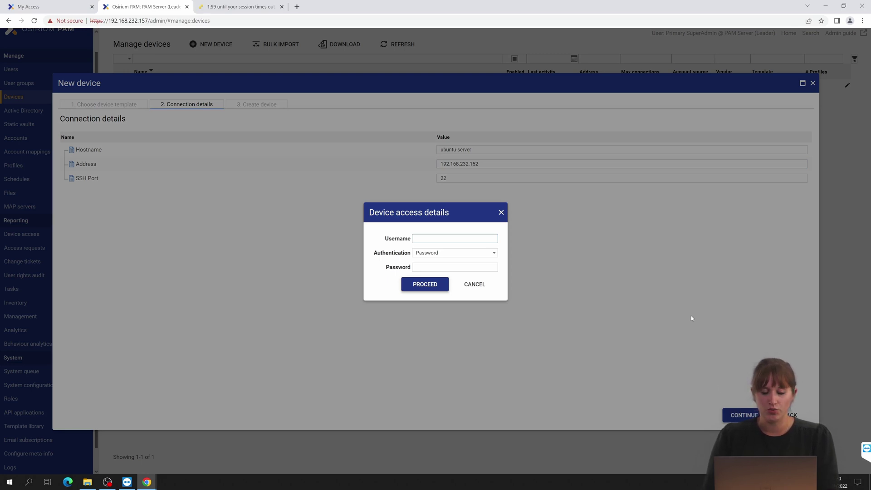
pyautogui.write('r')
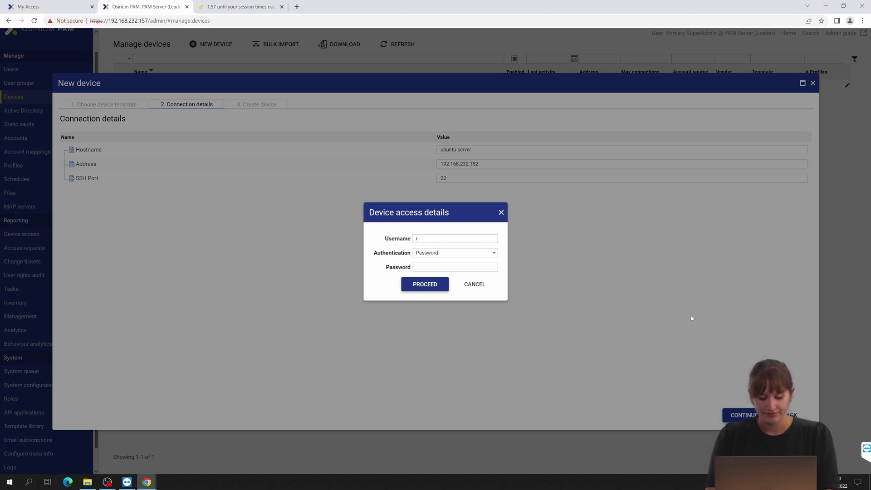
pyautogui.write('achel')
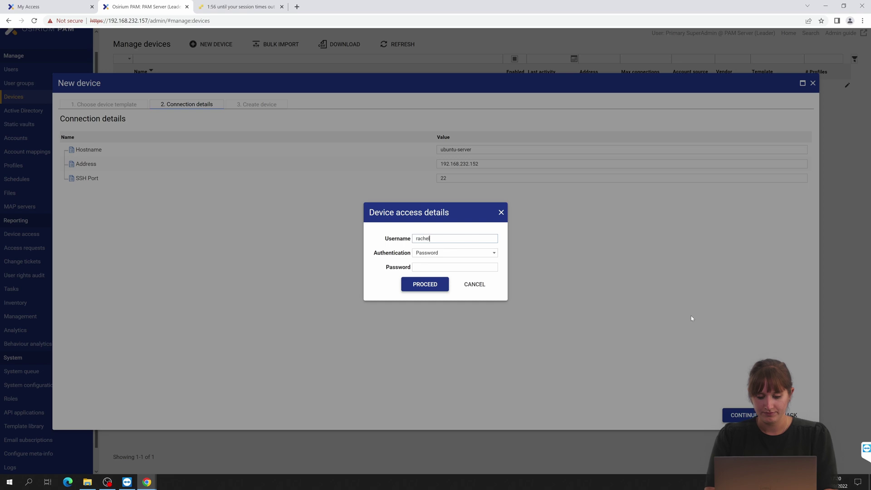
pyautogui.write('password')
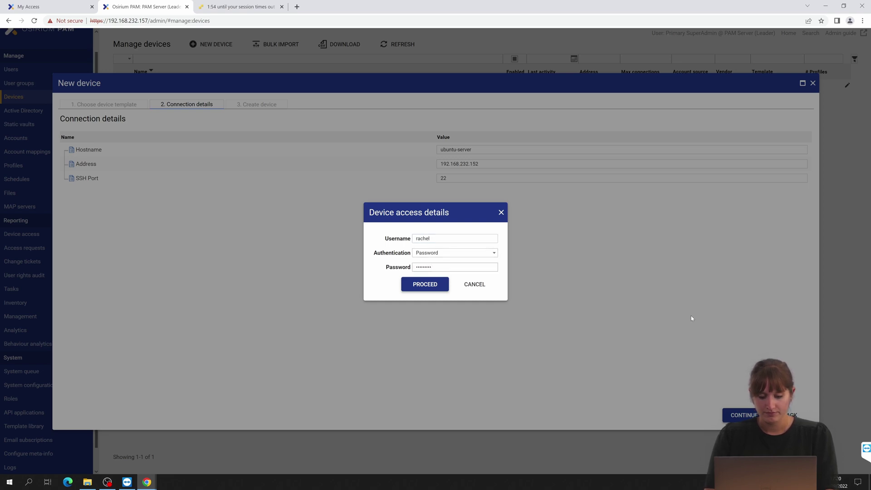
pyautogui.press('Return')
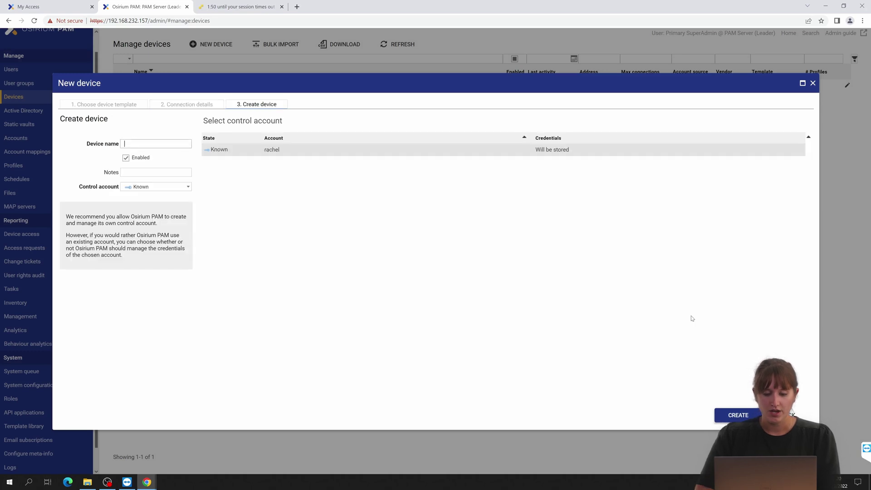
# Name the device Ubuntu-Server and leave the control account mode on Known.
pyautogui.click(141, 142)
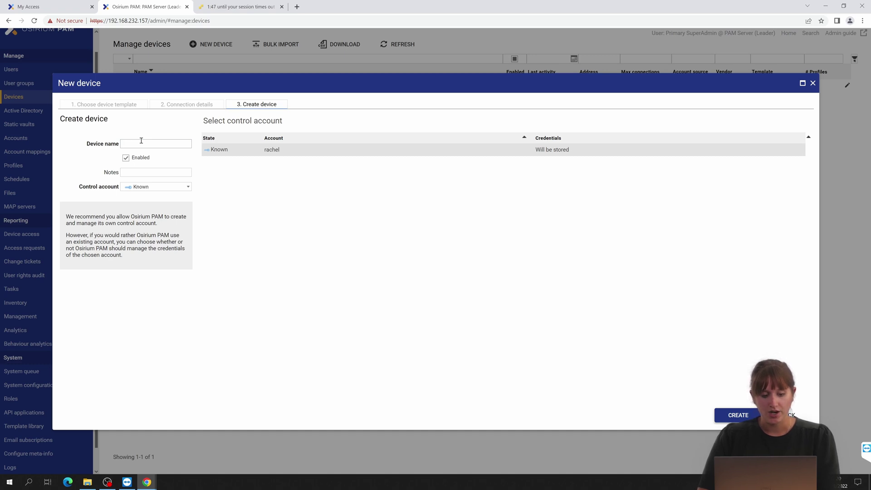
pyautogui.write('Ubuntu-Server')
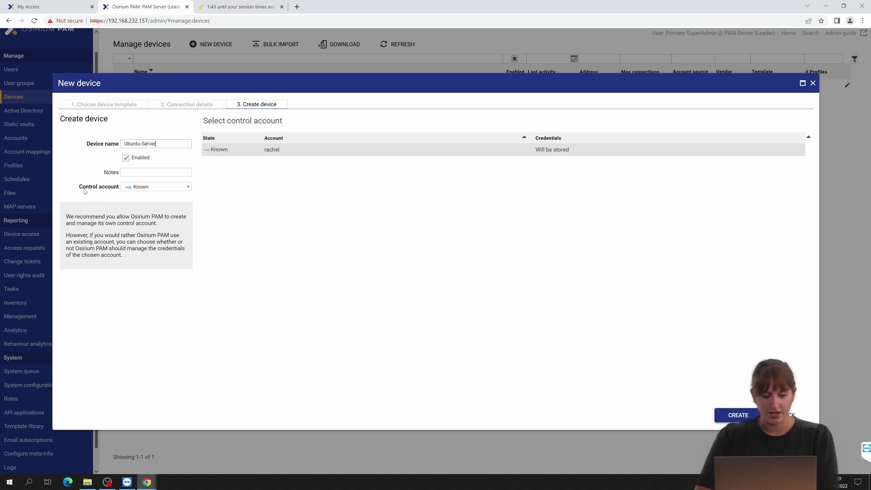
pyautogui.moveTo(88, 190)
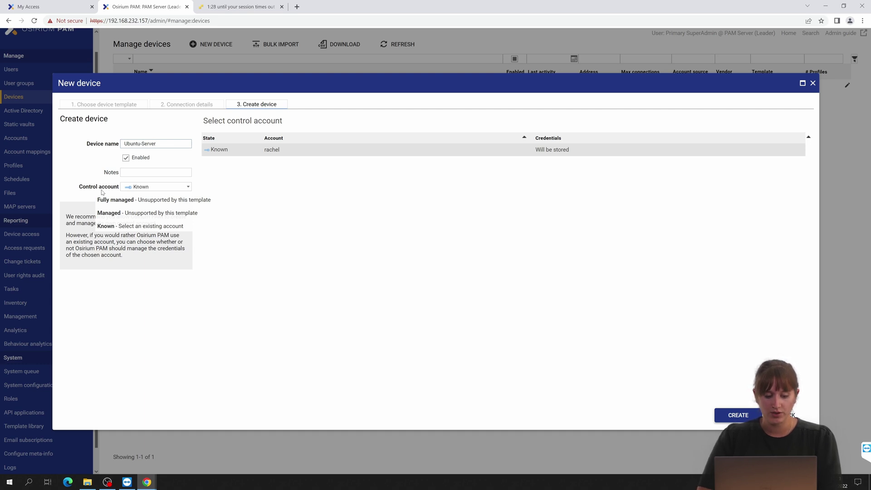
pyautogui.click(136, 188)
pyautogui.click(136, 189)
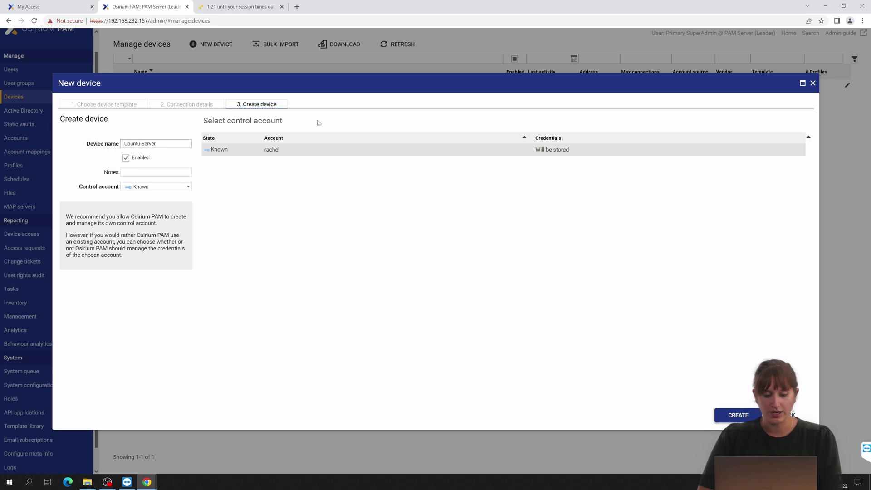
# Create the Ubuntu-Server device from the New device wizard.
pyautogui.click(732, 414)
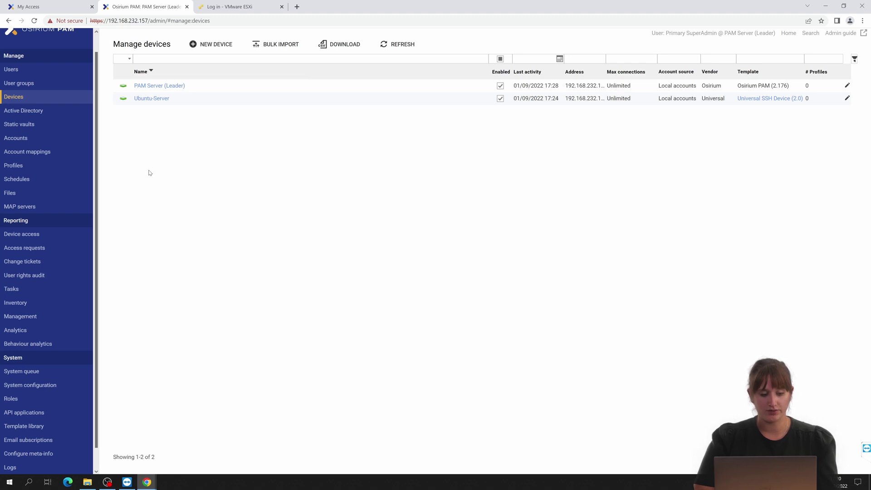
# Add and save a new profile named SSH, then open the SSH profile's detail page.
pyautogui.click(16, 166)
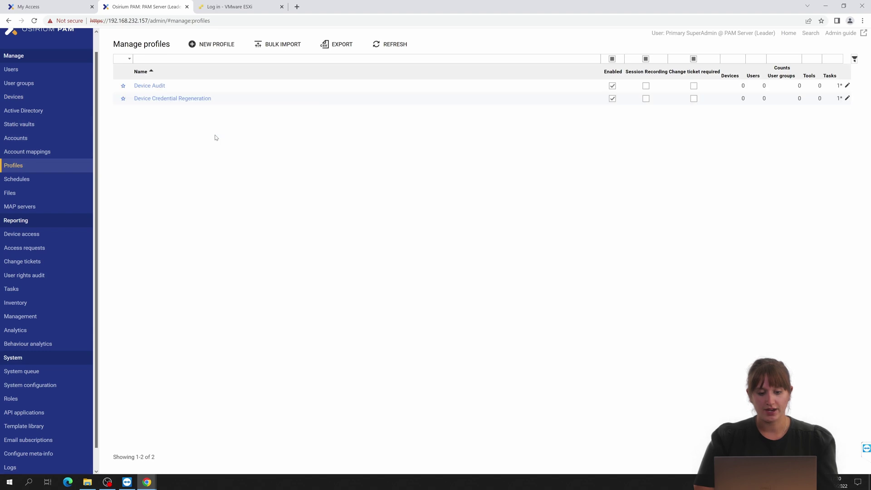
pyautogui.click(204, 46)
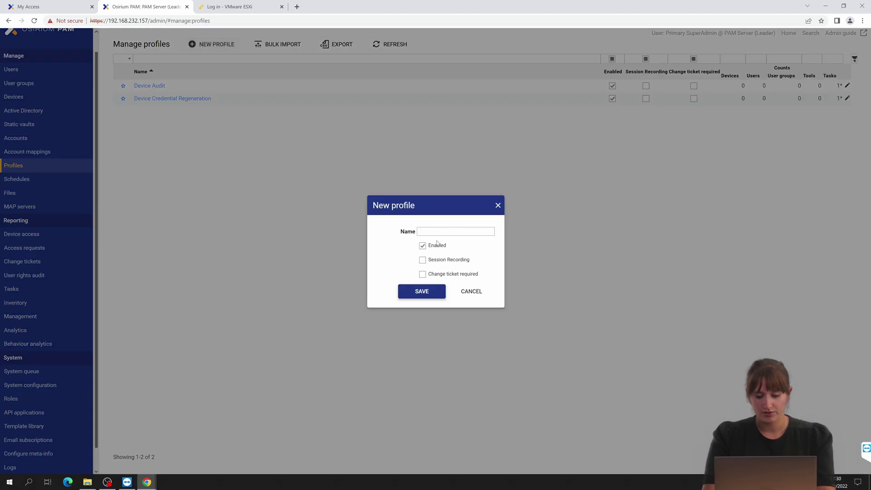
pyautogui.write('SSH')
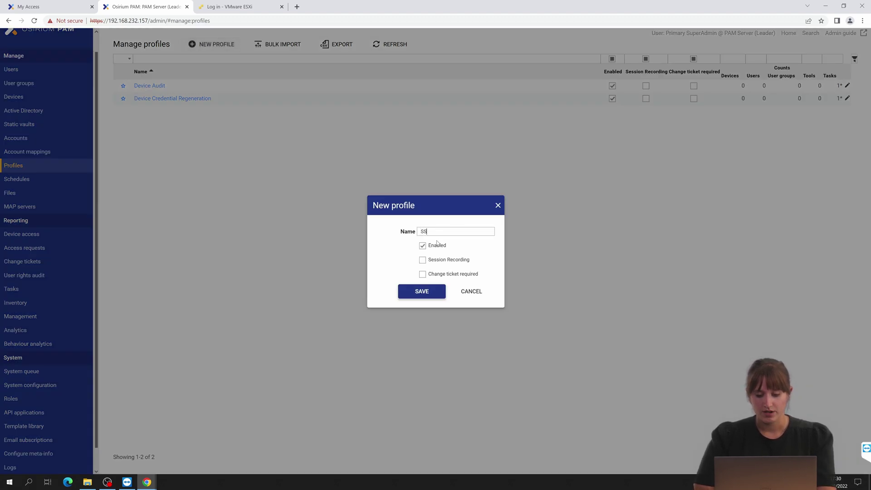
pyautogui.click(401, 298)
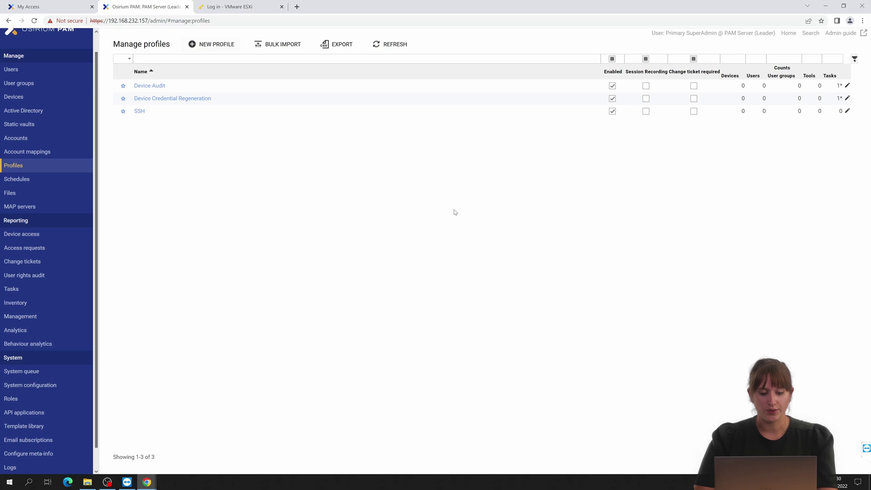
pyautogui.click(139, 112)
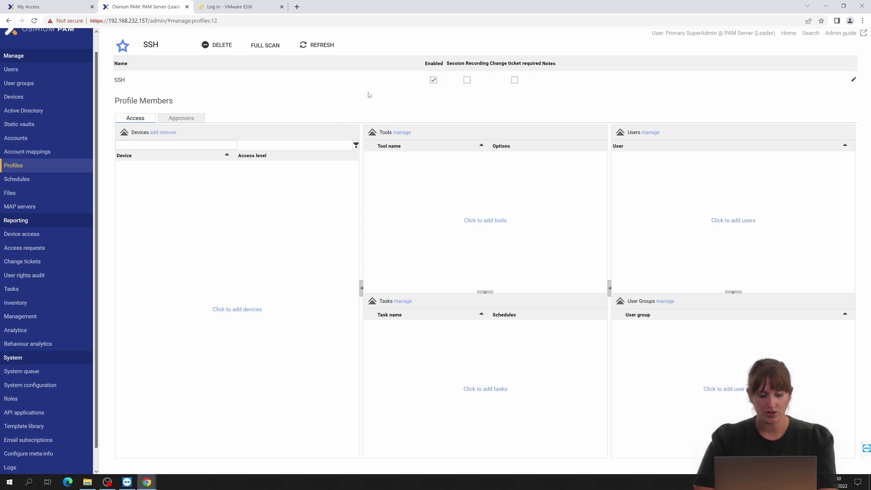
# Add Ubuntu-Server to the SSH profile with the Account access level and acknowledge the notice.
pyautogui.click(236, 310)
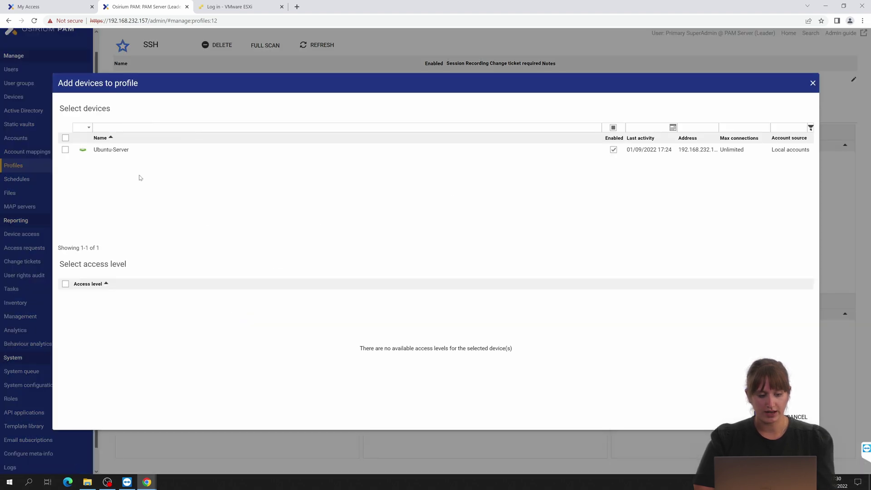
pyautogui.click(65, 150)
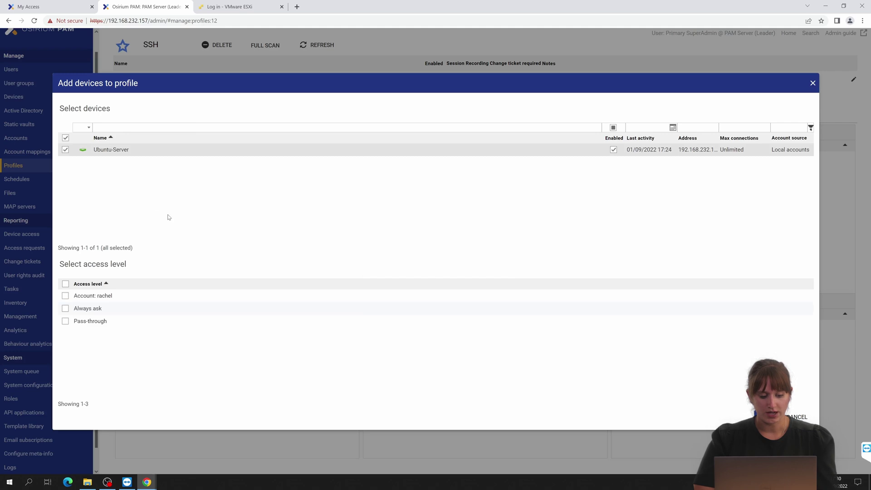
pyautogui.click(66, 295)
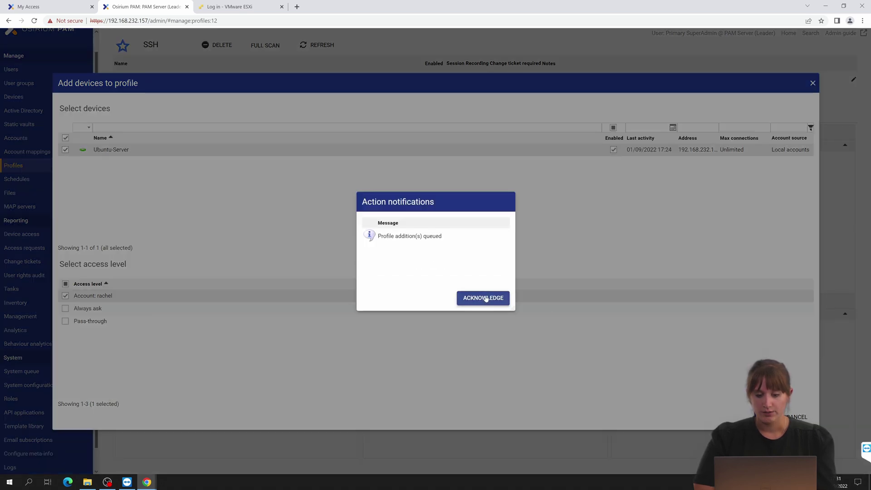
pyautogui.click(484, 298)
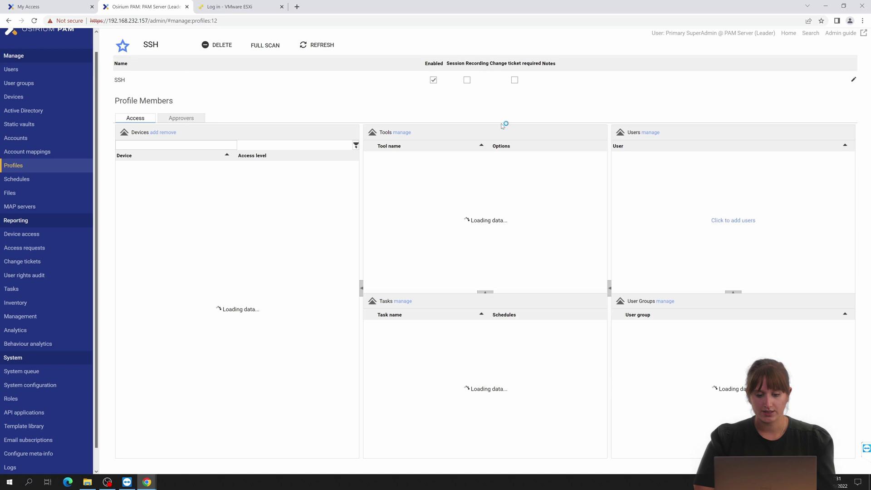
# Save Command Line (SSH) as the profile's tool and add localUser as a profile member.
pyautogui.click(402, 132)
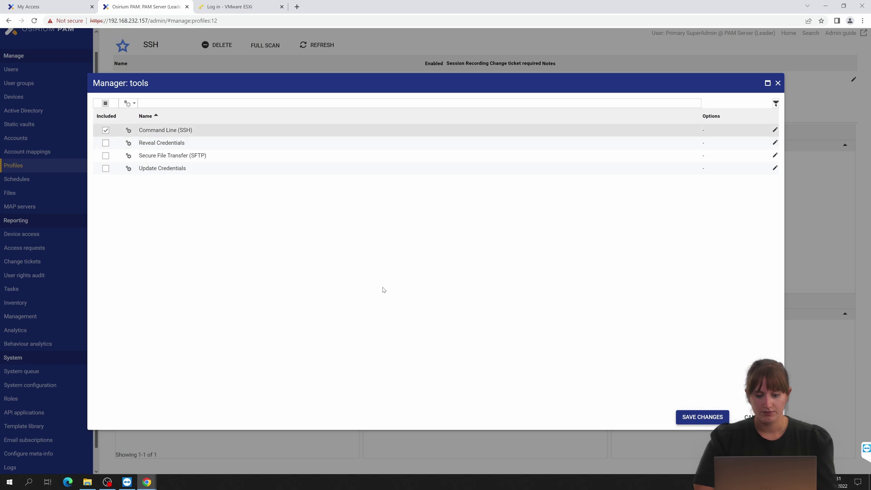
pyautogui.click(701, 419)
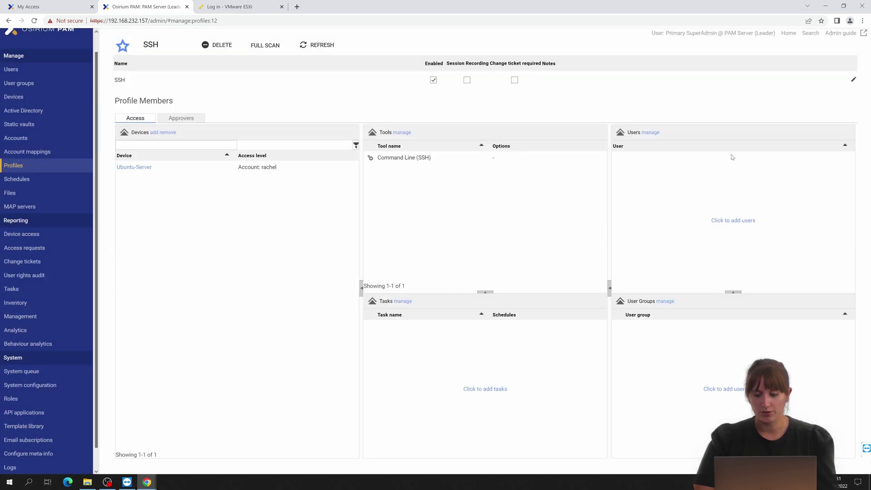
pyautogui.click(732, 221)
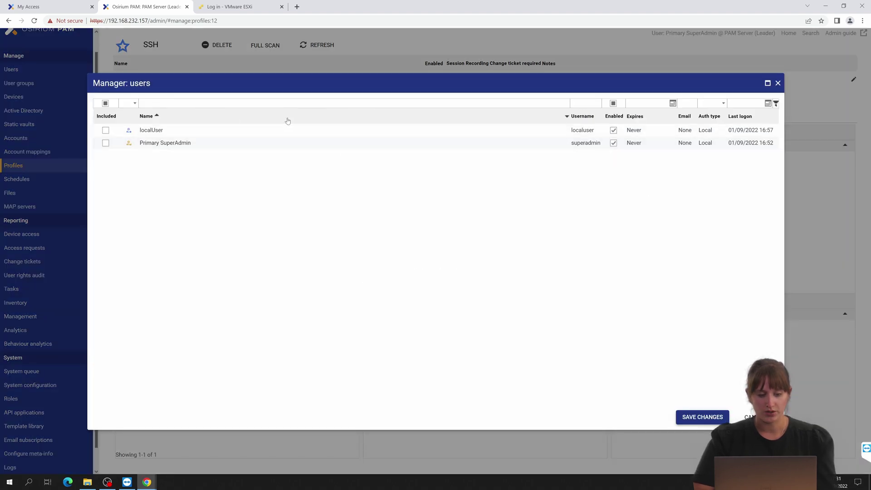
pyautogui.click(105, 130)
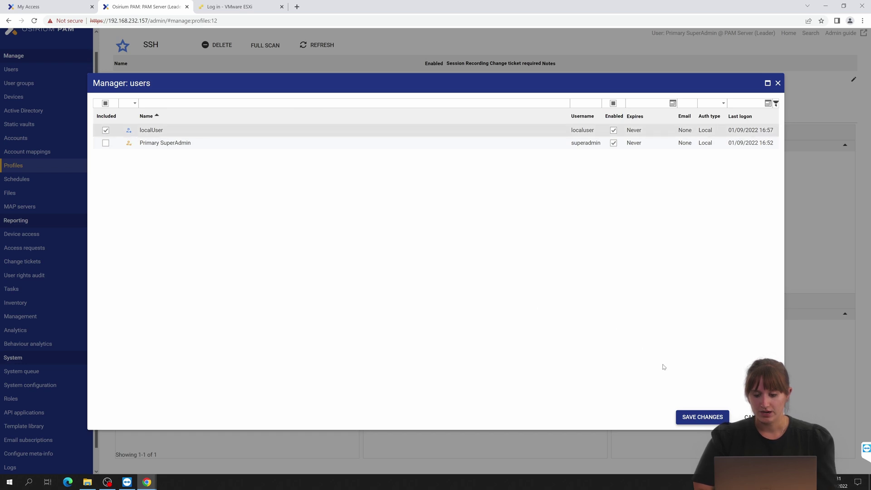
pyautogui.click(687, 414)
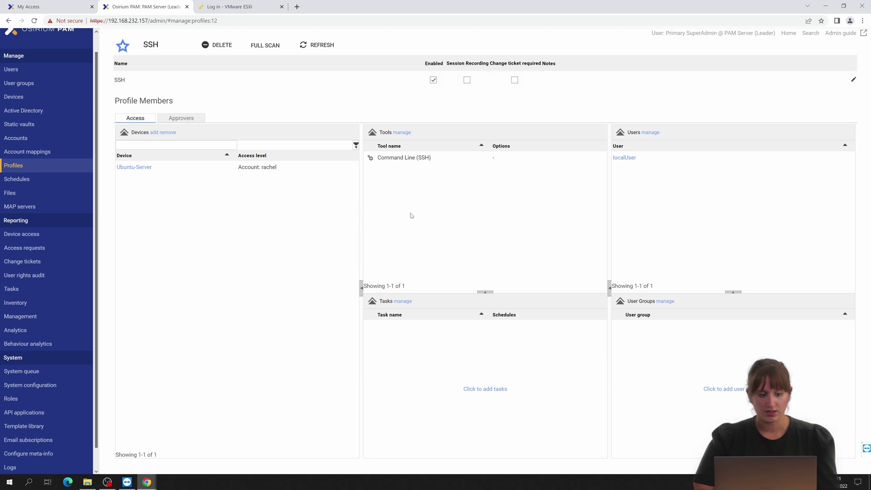
# Bring up localUser's My Access page in the incognito window, showing Ubuntu-Server Command Line (SSH) access.
pyautogui.click(35, 7)
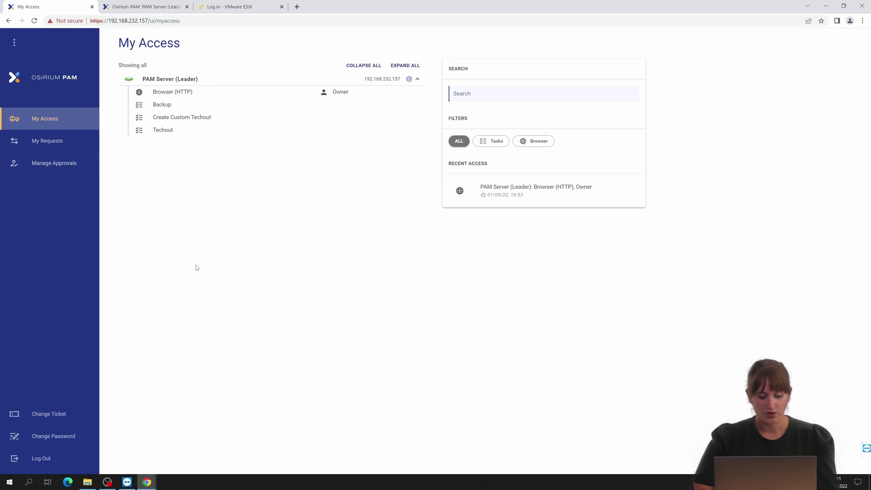
pyautogui.click(146, 481)
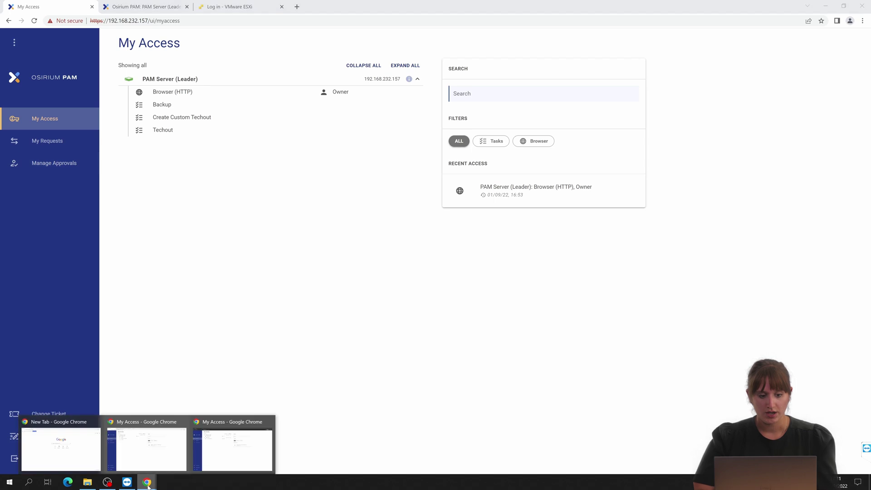
pyautogui.click(234, 458)
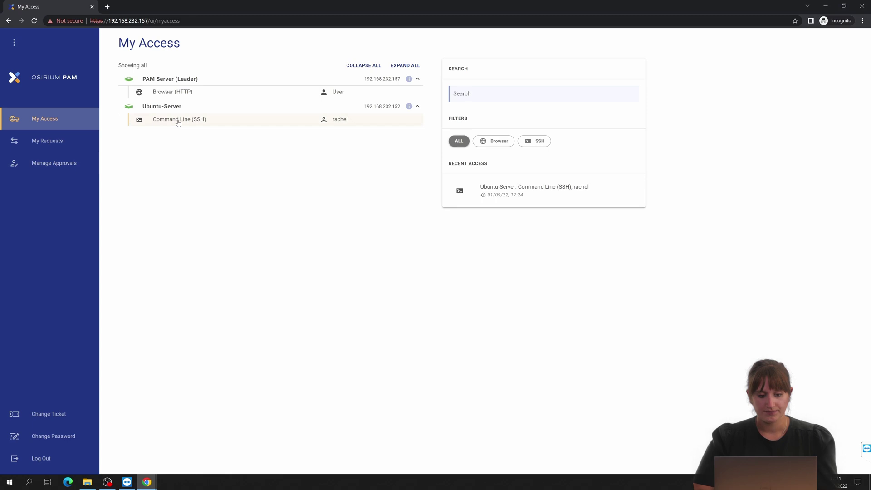
# Start a Command Line (SSH) session on Ubuntu-Server, then close it and confirm TERMINATE.
pyautogui.click(178, 121)
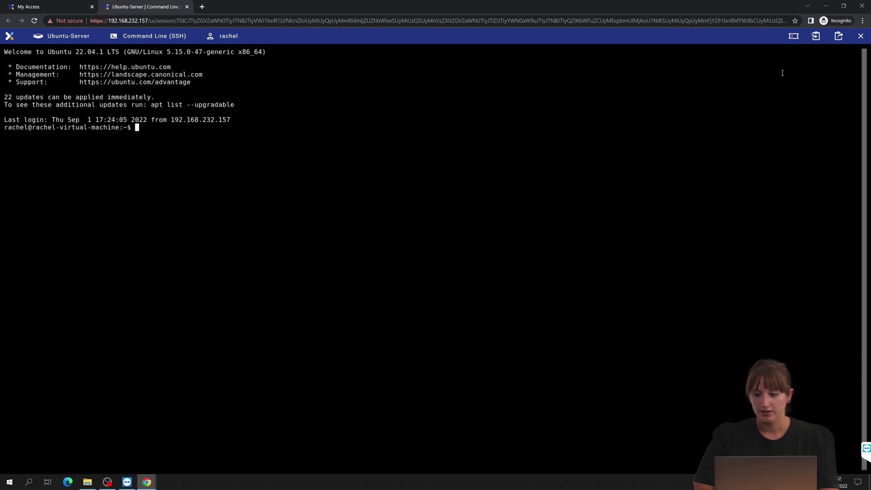
pyautogui.click(861, 37)
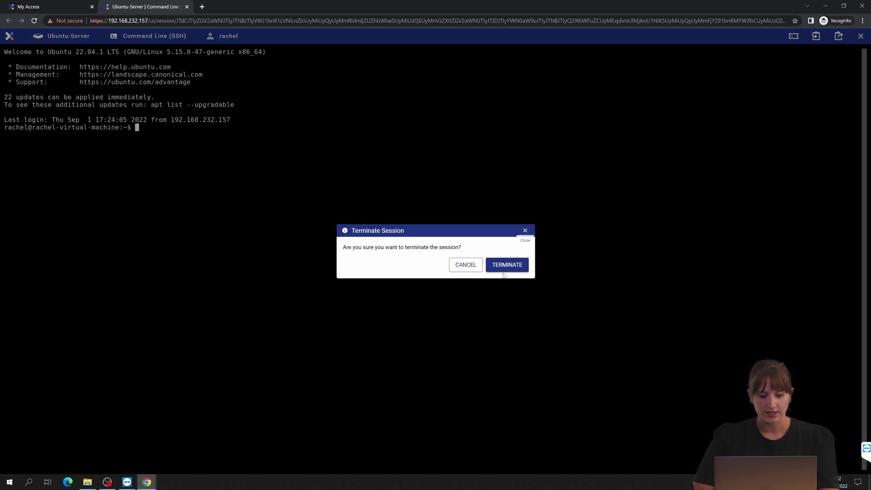
pyautogui.click(498, 270)
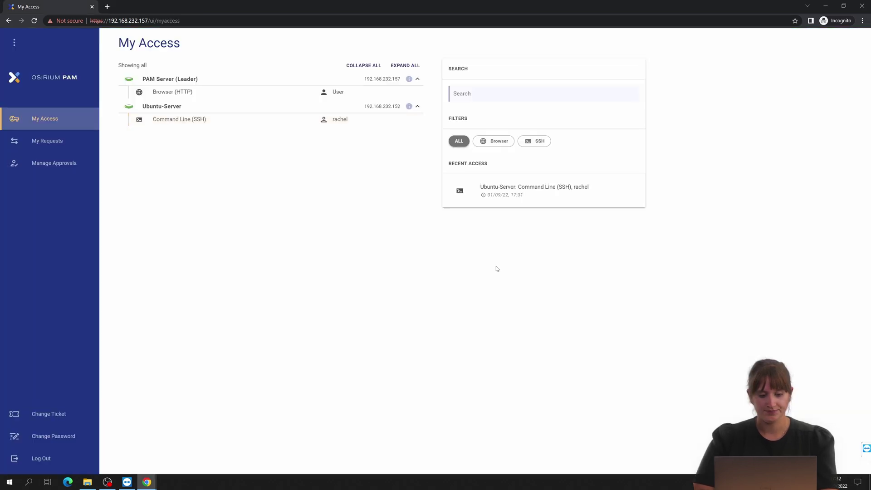